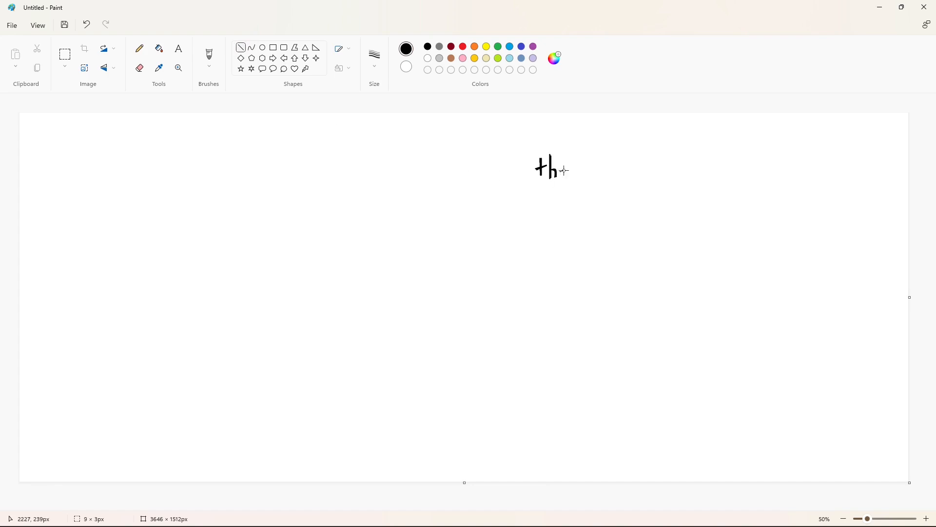
Step: Draw the letter e with the Curve tool to complete the handwritten word "the"
click(252, 47)
drag(560, 161, 557, 171)
click(611, 172)
Step: Draw a small circle below "the" and wind curves around it to outline the looped top of a large letter f
click(263, 48)
drag(533, 206, 540, 214)
click(573, 214)
click(252, 47)
click(530, 229)
click(545, 231)
click(547, 202)
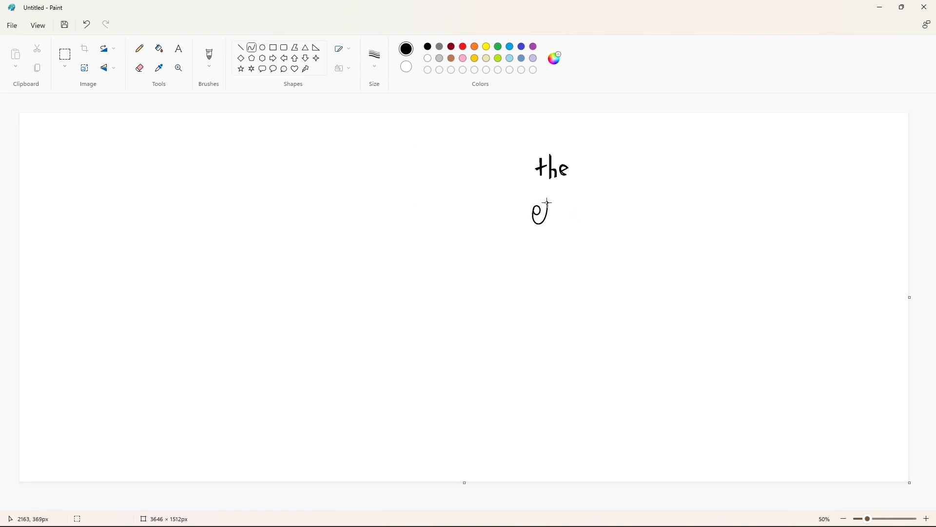
drag(547, 202, 529, 235)
click(543, 168)
click(518, 188)
click(560, 203)
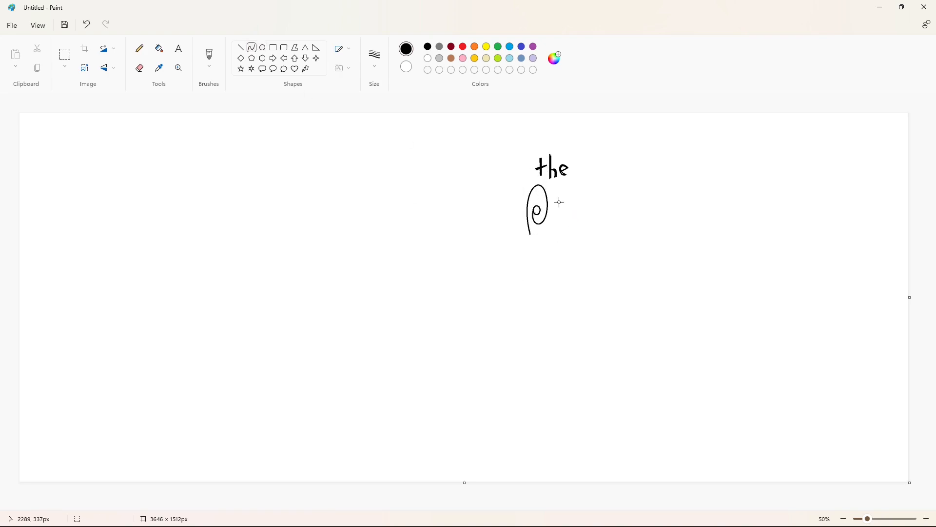
Step: Draw a second set of curves inside the f's top loop to give its stroke a double outline
click(536, 222)
click(539, 223)
click(553, 214)
drag(544, 213, 530, 232)
click(548, 183)
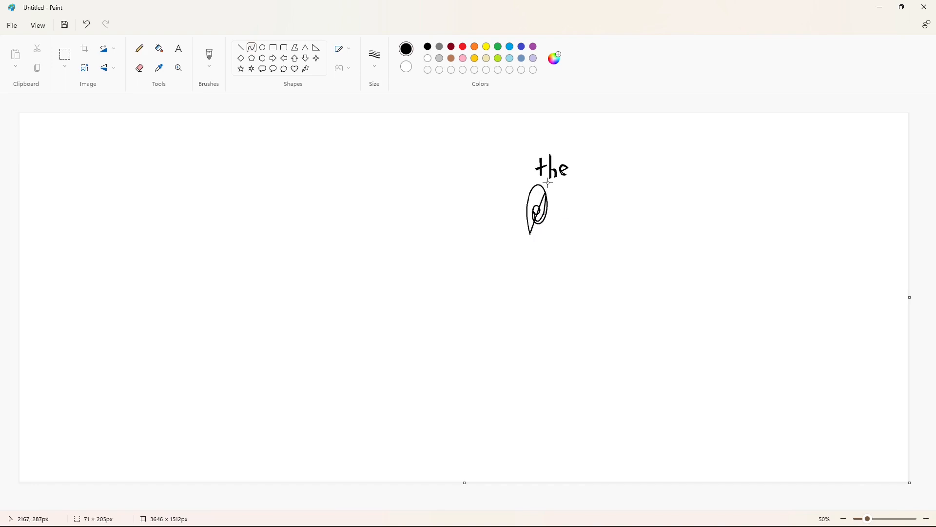
drag(529, 180, 525, 176)
click(598, 195)
Step: Outline the f's lower stem with double curves ending in a hook with a small curl
mouse_move(530, 233)
mouse_down()
mouse_move(530, 292)
mouse_move(522, 275)
mouse_move(521, 292)
mouse_move(518, 284)
mouse_move(531, 290)
mouse_up()
click(535, 263)
click(577, 278)
drag(533, 258, 535, 257)
drag(532, 290, 518, 267)
mouse_move(524, 280)
mouse_down()
mouse_move(526, 299)
mouse_move(517, 300)
mouse_up()
click(577, 296)
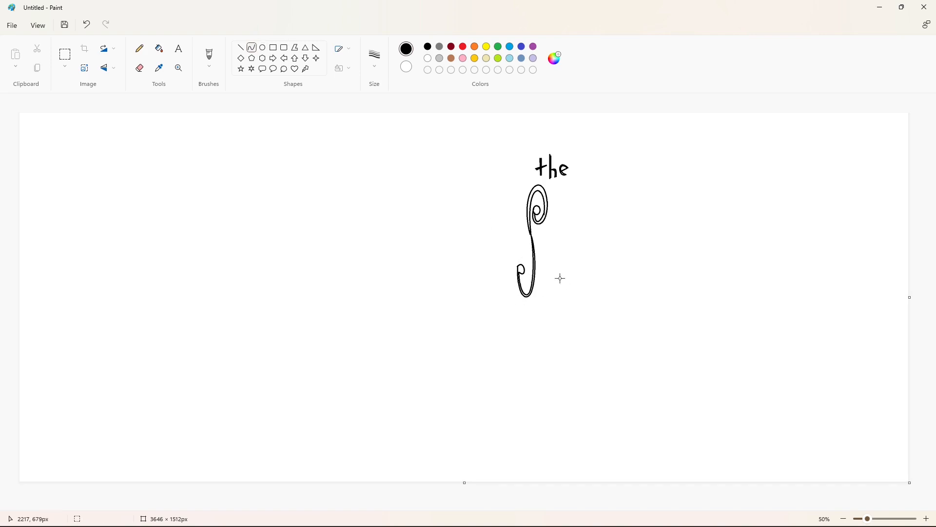
Step: Add a slanted four-sided crossbar to the f and draw the curved strokes of the letter a beside it
click(295, 48)
click(251, 47)
drag(552, 237, 554, 242)
mouse_move(549, 234)
mouse_down()
mouse_move(558, 219)
mouse_move(554, 246)
mouse_up()
click(598, 230)
key(ctrl+z)
mouse_move(549, 238)
mouse_down()
mouse_move(552, 216)
mouse_move(543, 239)
mouse_move(555, 248)
mouse_up()
click(561, 240)
mouse_move(552, 244)
mouse_down()
mouse_move(542, 237)
mouse_move(539, 259)
mouse_move(545, 238)
mouse_move(561, 252)
mouse_move(571, 232)
mouse_up()
click(623, 259)
Step: Add small circles to the ends of the a and draw the letter i as a straight stem between two circles
click(374, 60)
click(375, 137)
click(262, 47)
click(582, 240)
click(613, 252)
click(241, 48)
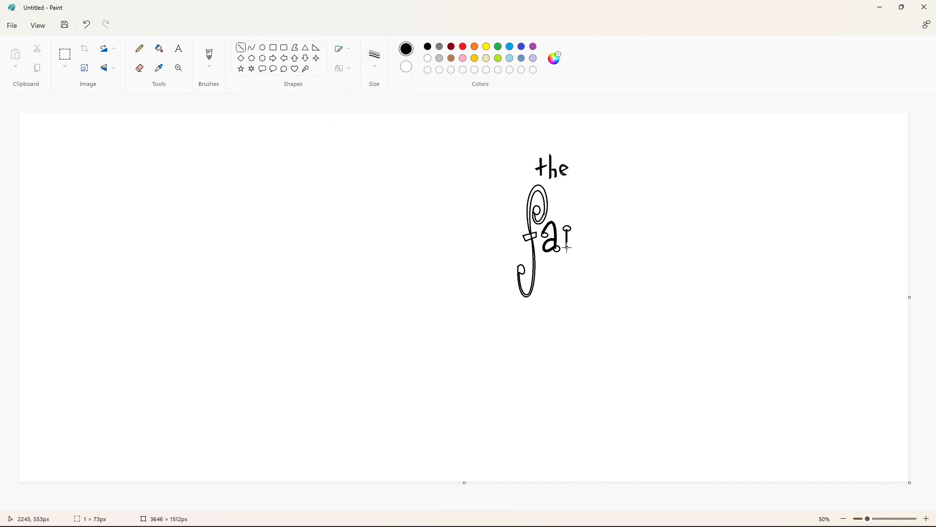
click(607, 243)
click(262, 47)
drag(563, 244, 571, 249)
click(609, 251)
Step: Draw the letter r with a straight stem, a curved arm and small circles at its ends
click(240, 47)
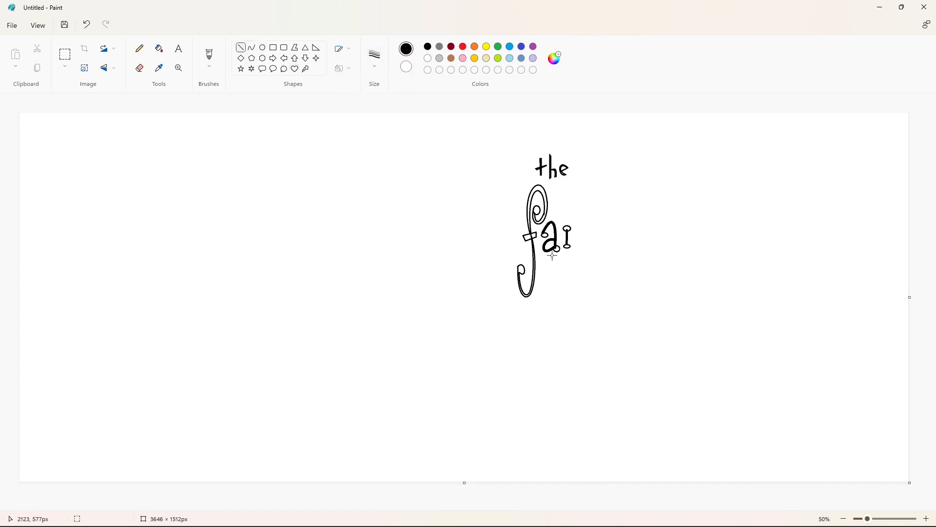
click(622, 243)
click(251, 47)
mouse_move(579, 231)
mouse_down()
mouse_move(582, 248)
mouse_move(589, 236)
mouse_up()
click(631, 230)
click(262, 47)
click(634, 228)
click(663, 245)
click(638, 235)
Step: Draw an asterisk above the letter i from straight 8 px lines
click(241, 48)
click(374, 58)
click(393, 136)
drag(561, 203, 564, 218)
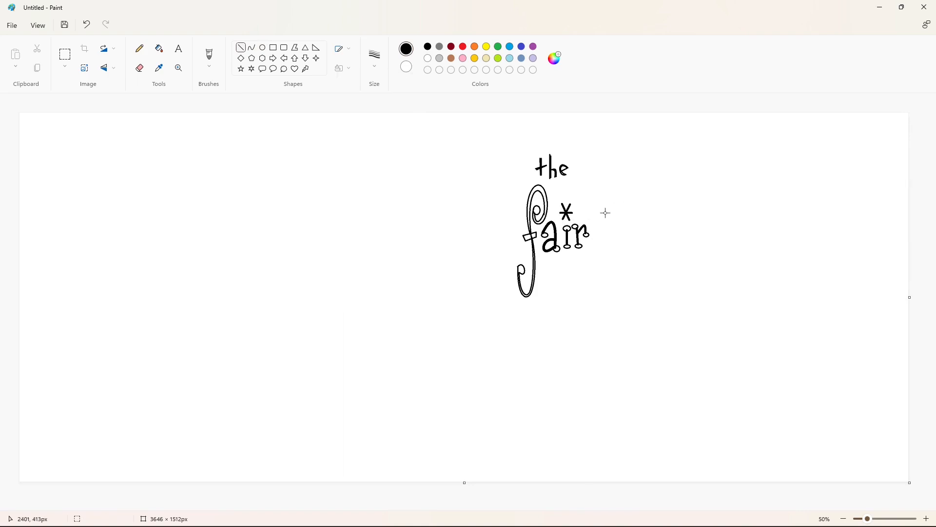
Step: Draw the letter l as a tall vertical line with a curve sweeping back from its upper end
drag(597, 192, 597, 249)
click(251, 47)
drag(596, 193, 587, 205)
click(574, 205)
Step: Add a small slanted box as the l's foot with 5 px lines and a circle at the end of its curl
click(375, 58)
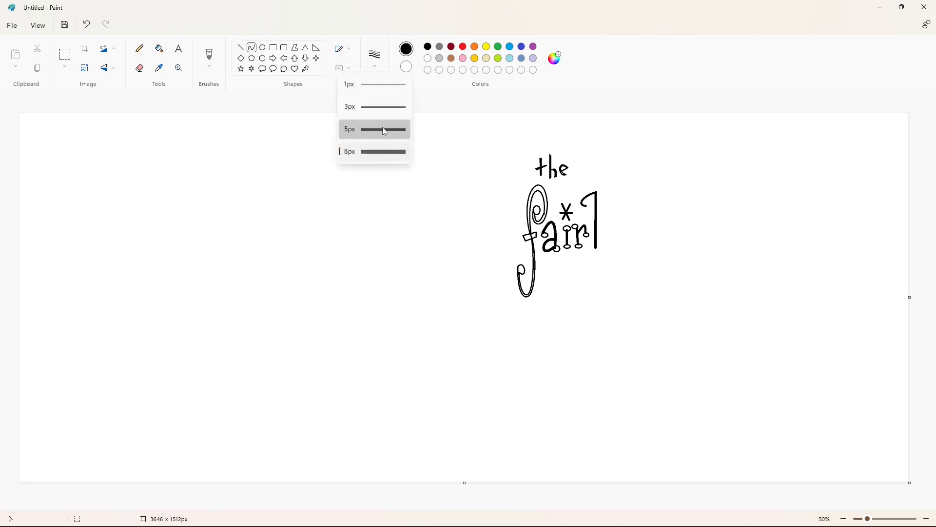
click(382, 129)
mouse_move(597, 248)
mouse_down()
mouse_move(619, 242)
mouse_move(605, 246)
mouse_up()
key(ctrl+z)
click(240, 47)
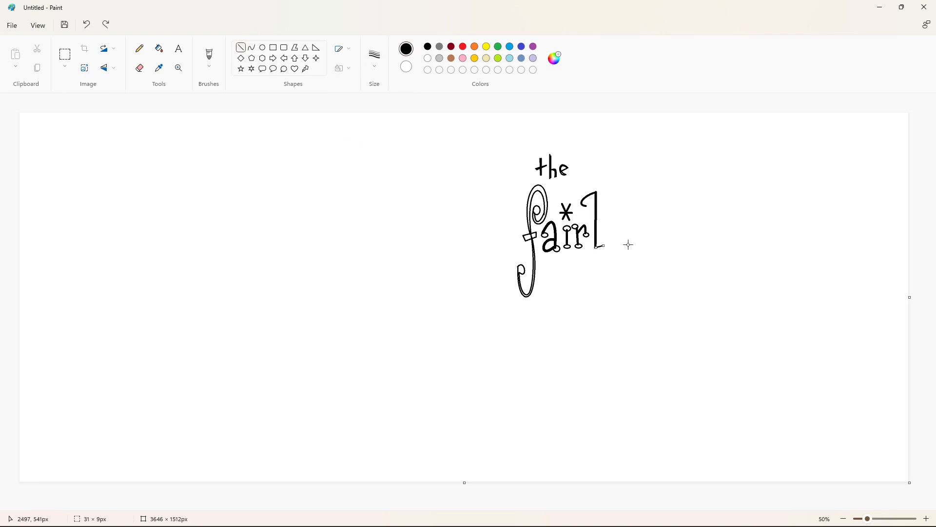
drag(604, 240, 596, 242)
click(657, 241)
click(263, 47)
click(252, 47)
Step: Draw the letter y's long 8 px stroke, looping over at the upper end and sweeping under the word at the tail
click(374, 59)
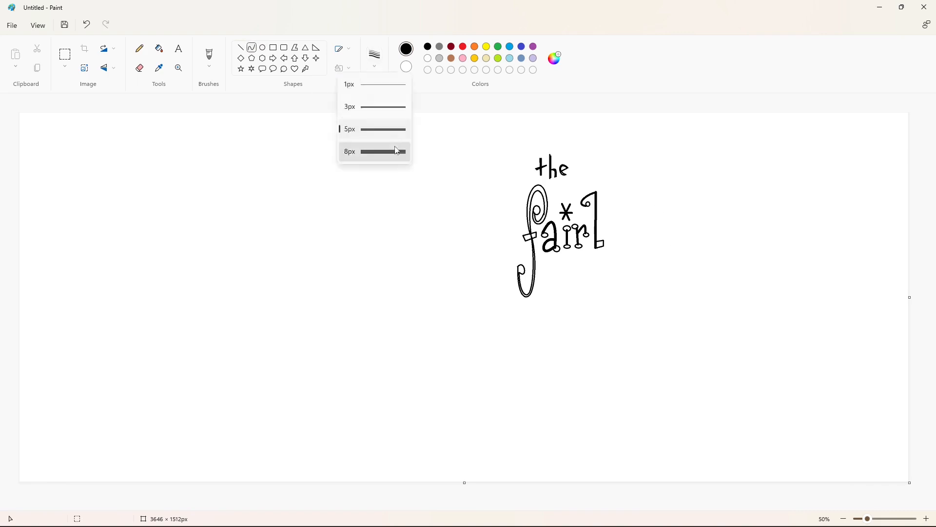
click(397, 151)
mouse_move(631, 216)
mouse_down()
mouse_move(633, 189)
mouse_move(615, 224)
mouse_move(623, 183)
mouse_move(618, 224)
mouse_move(619, 196)
mouse_move(595, 268)
mouse_move(611, 263)
mouse_move(562, 261)
mouse_up()
click(643, 202)
click(644, 199)
click(657, 197)
click(682, 194)
key(ctrl+z)
click(688, 210)
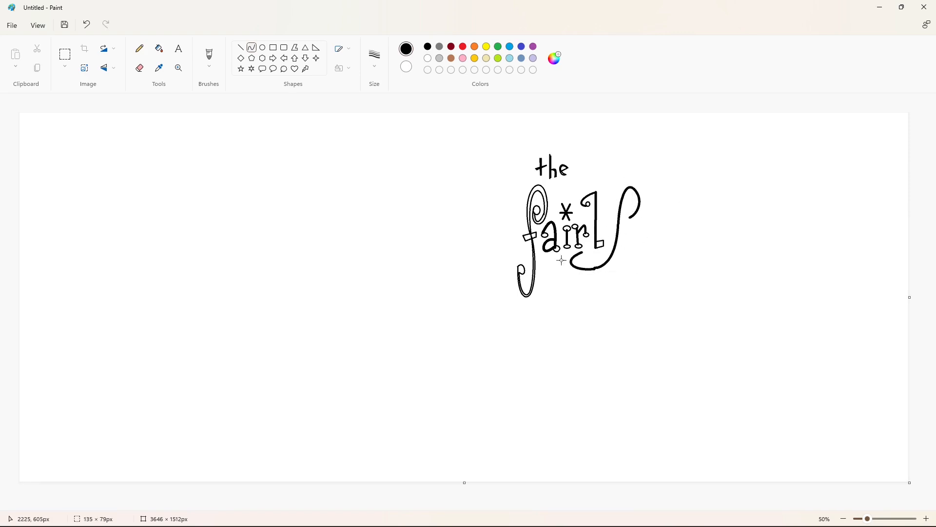
click(694, 251)
click(654, 226)
Step: Draw the y's short arm with a thinner curve beneath it and an inner curve inside its upper loop
click(378, 64)
click(317, 90)
drag(608, 212, 617, 226)
drag(613, 221, 606, 234)
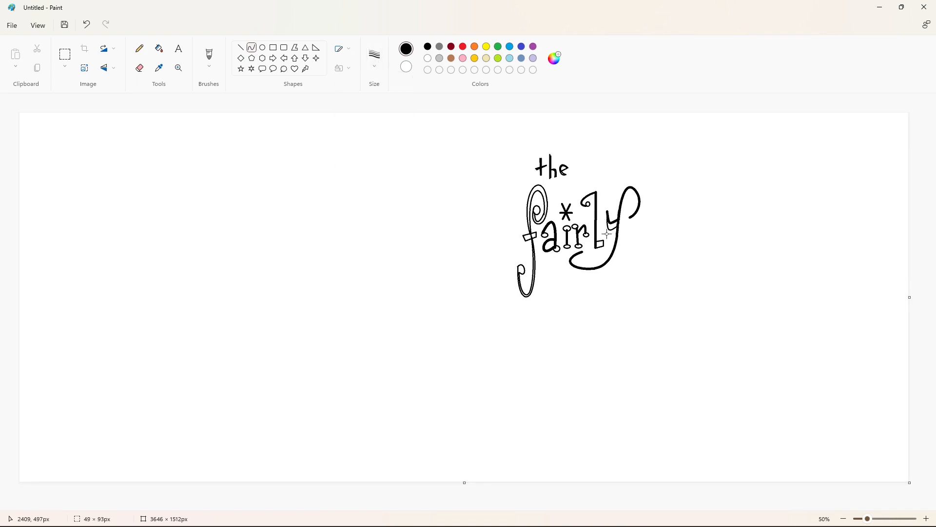
click(648, 234)
drag(622, 197, 634, 214)
drag(636, 206, 628, 186)
click(683, 203)
Step: Draw a closed teardrop-shaped curl at the end of the y's tail
drag(583, 250, 590, 257)
drag(587, 253, 588, 248)
click(625, 251)
key(ctrl+z)
key(ctrl+z)
drag(588, 254, 582, 259)
click(603, 259)
click(637, 259)
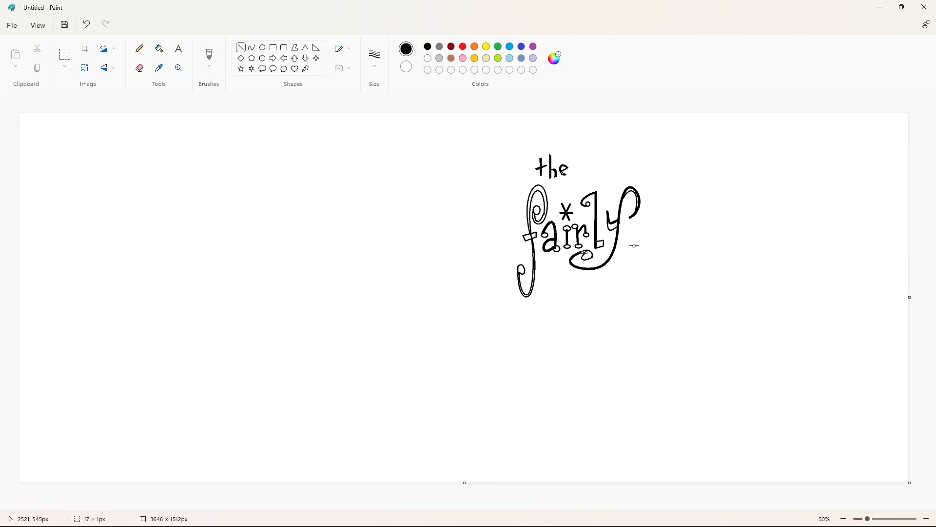
Step: Add small ellipses to the end of the y's upper loop and the tip of its short arm
click(262, 47)
drag(605, 206, 631, 218)
click(677, 229)
key(ctrl+z)
click(663, 228)
Step: Fill the outlined loop, curls, hook and crossbar of the letter f and the a's upper circle with black
click(925, 518)
drag(405, 506, 665, 508)
click(159, 48)
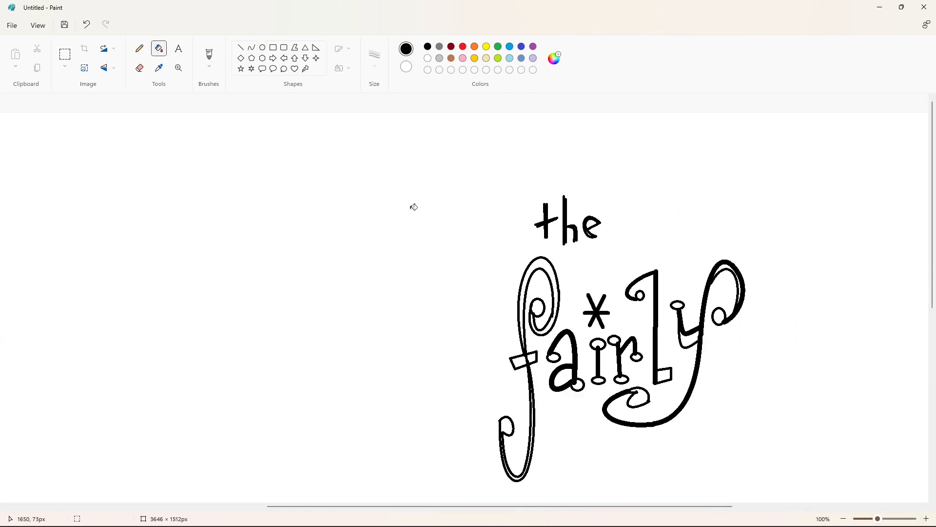
click(537, 308)
scroll(532, 317, down, 2)
click(507, 324)
click(534, 319)
click(554, 255)
click(524, 258)
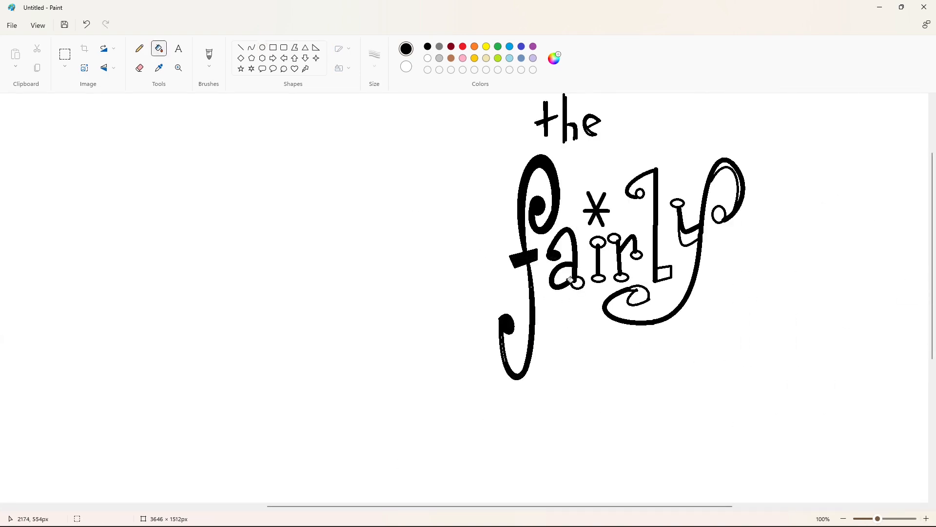
Step: Fill the remaining outlined parts of the letters a, i, r, l and y with black
click(578, 282)
click(599, 278)
click(614, 238)
click(636, 297)
click(664, 275)
click(637, 192)
click(692, 234)
click(678, 203)
click(724, 168)
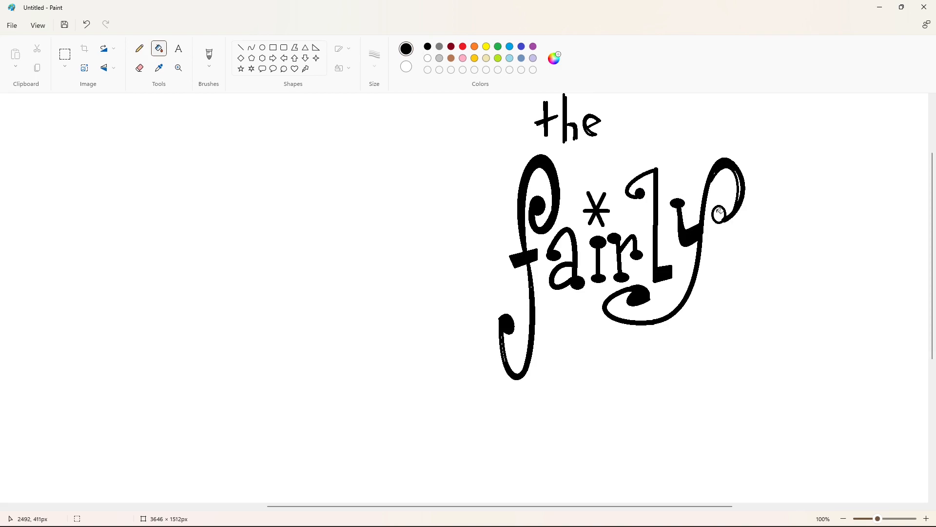
click(720, 214)
click(742, 188)
Step: Touch up the lettering with the Pencil and trim the stroke ends of the l and "the" with white straight lines
click(140, 49)
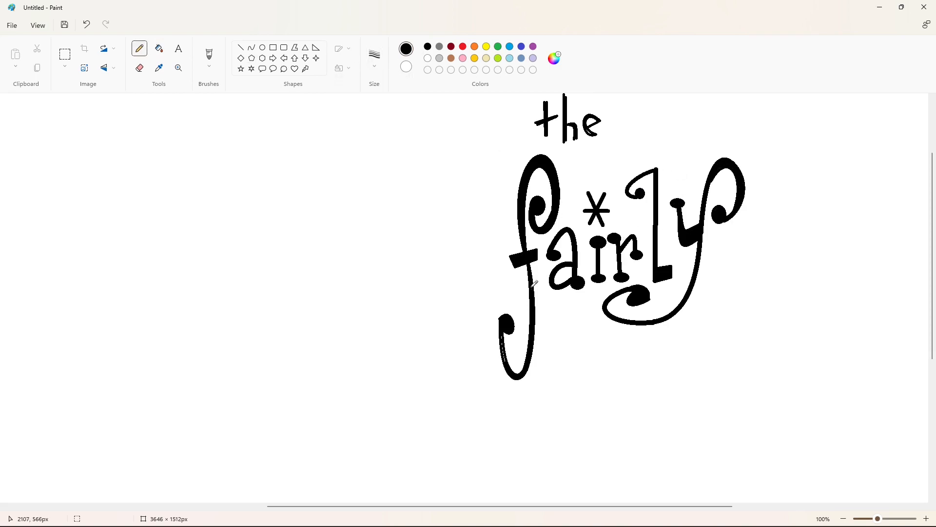
click(241, 47)
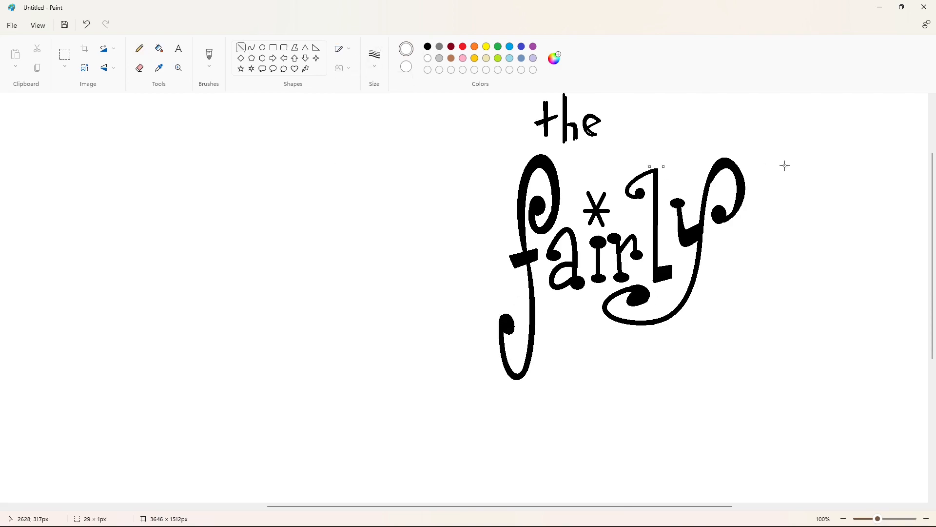
scroll(687, 266, up, 2)
drag(532, 206, 551, 200)
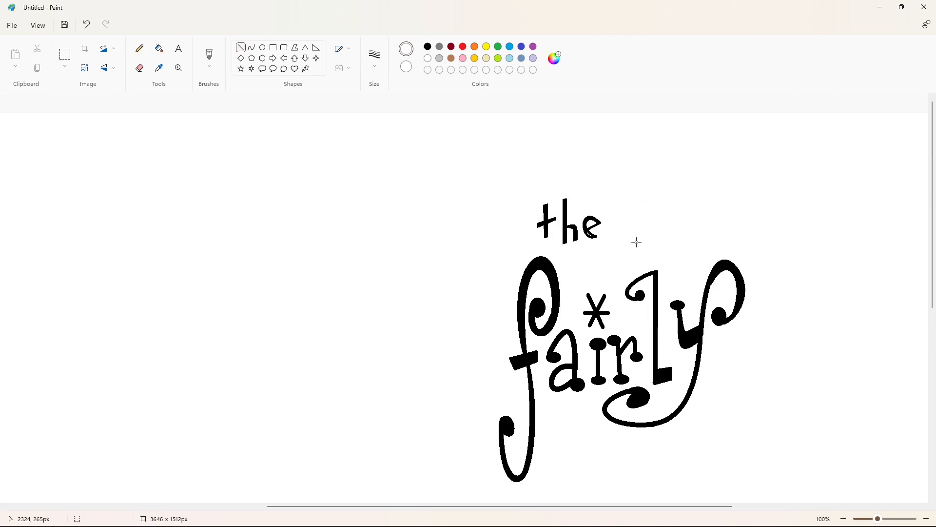
click(139, 48)
click(427, 46)
scroll(836, 447, down, 2)
Step: Copy the whole "the fairly" lettering and paste a duplicate into the empty area near the canvas's upper-left corner
click(65, 55)
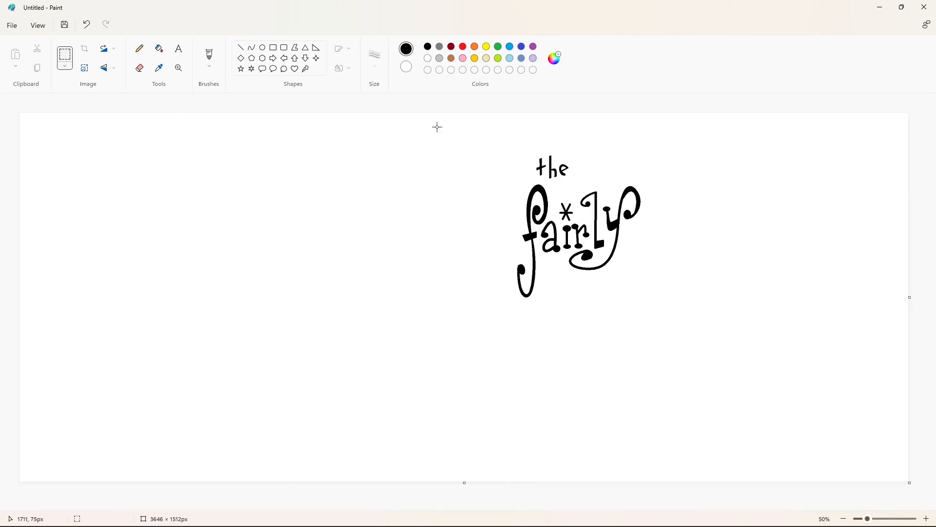
drag(437, 125, 717, 341)
key(ctrl+c)
key(ctrl+v)
drag(245, 212, 188, 204)
click(291, 148)
Step: Draw a three-pointed crown outline around the original lettering with indigo 5 px straight lines
click(241, 49)
click(521, 47)
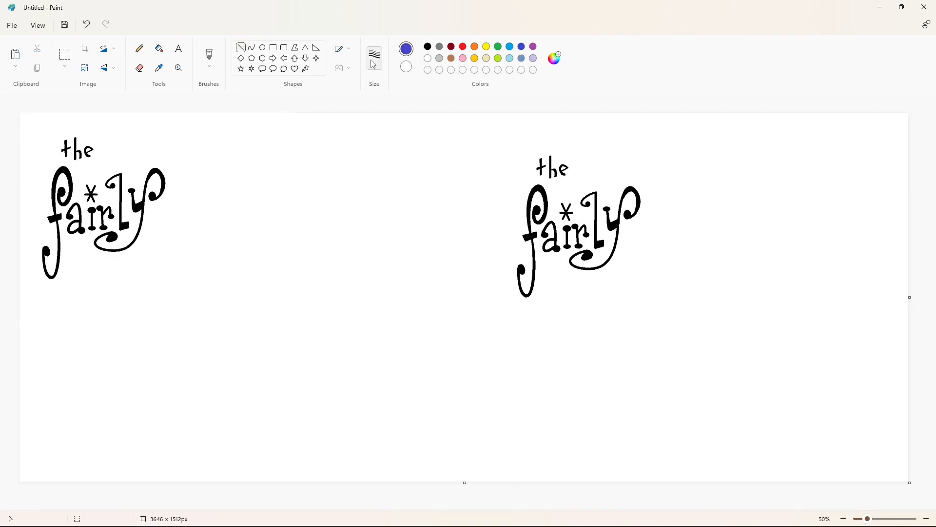
click(374, 58)
click(374, 129)
mouse_move(541, 136)
mouse_down()
mouse_move(503, 207)
mouse_move(509, 288)
mouse_up()
mouse_move(541, 136)
mouse_down()
mouse_move(610, 184)
mouse_move(652, 155)
mouse_move(633, 272)
mouse_up()
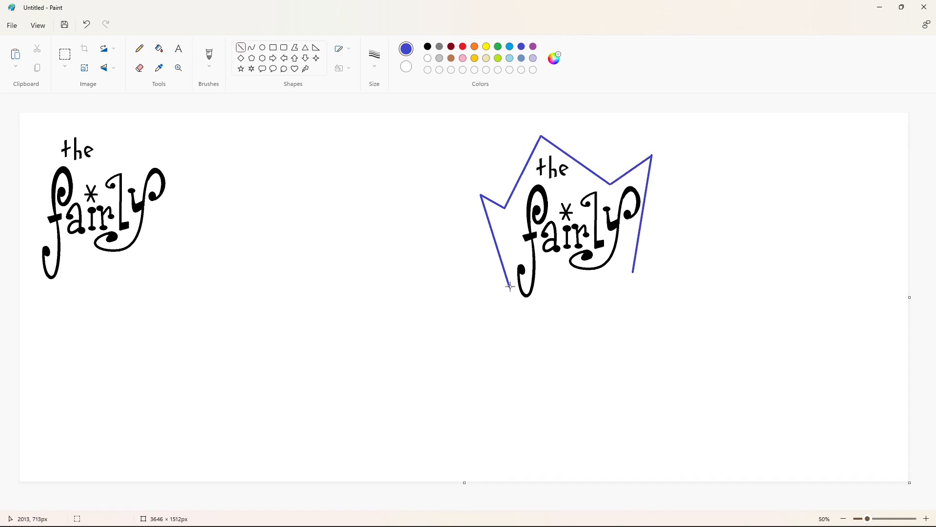
drag(510, 286, 633, 273)
Step: Paste the copied lettering with a transparent background and align it exactly over the original, in front of the crown outline
click(925, 516)
scroll(681, 476, right, 4)
key(ctrl+v)
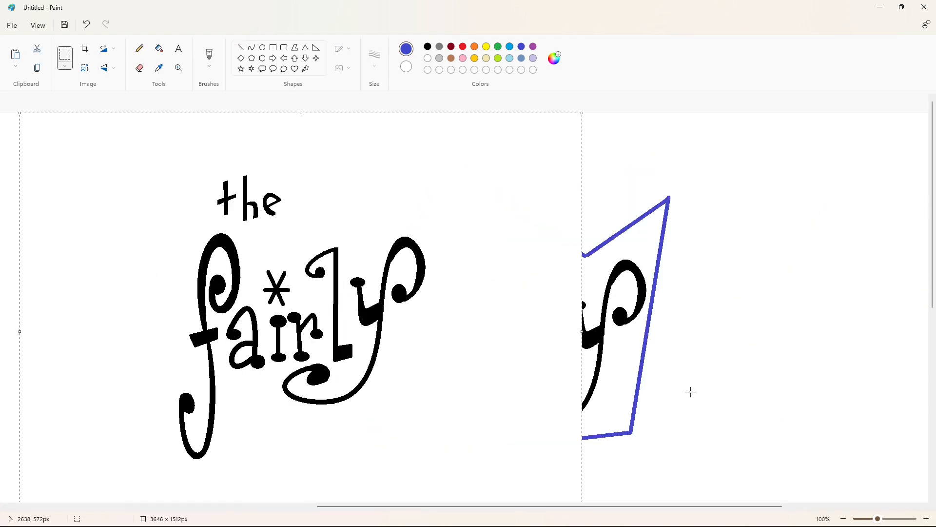
click(65, 66)
click(85, 148)
drag(214, 259, 434, 282)
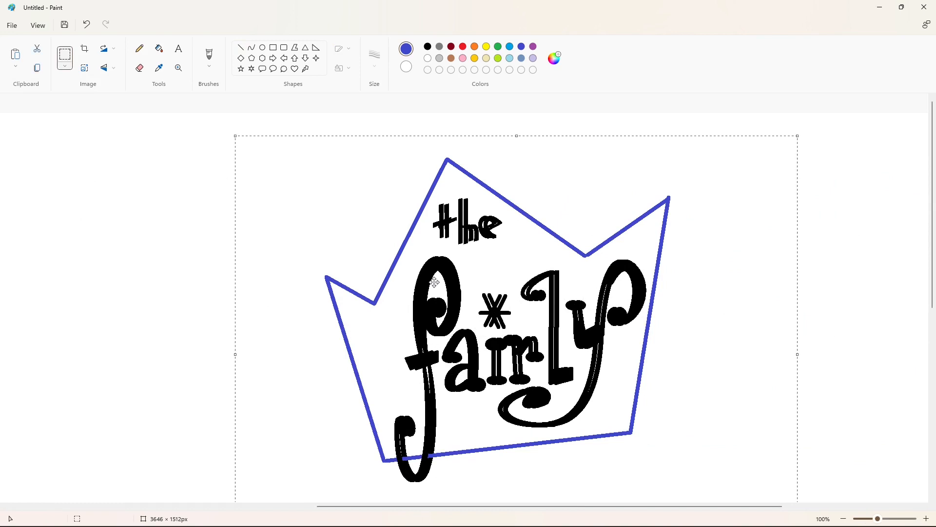
click(180, 176)
click(843, 519)
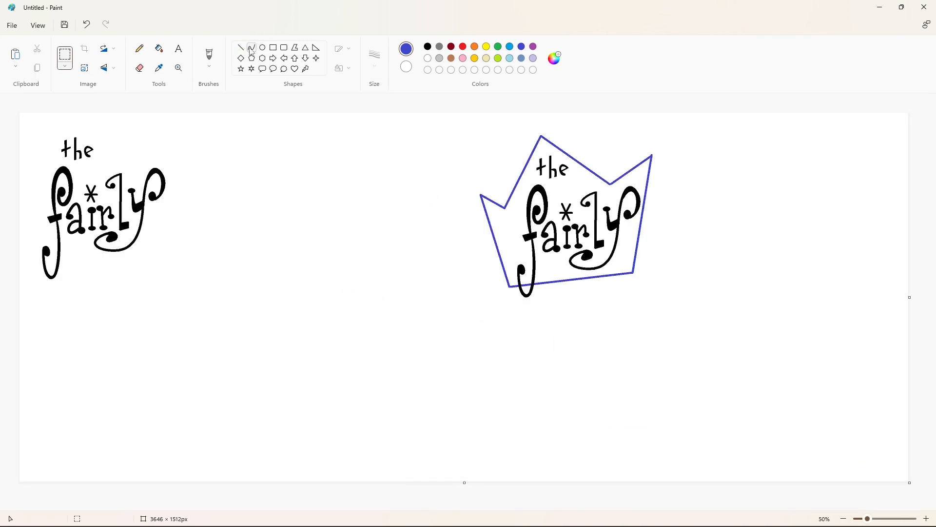
Step: Draw a black arc with the Curve tool in the empty area below the duplicate lettering, about 347 × 315 px
click(252, 47)
click(374, 58)
click(427, 47)
drag(273, 307, 199, 367)
drag(236, 335, 243, 291)
drag(214, 317, 190, 332)
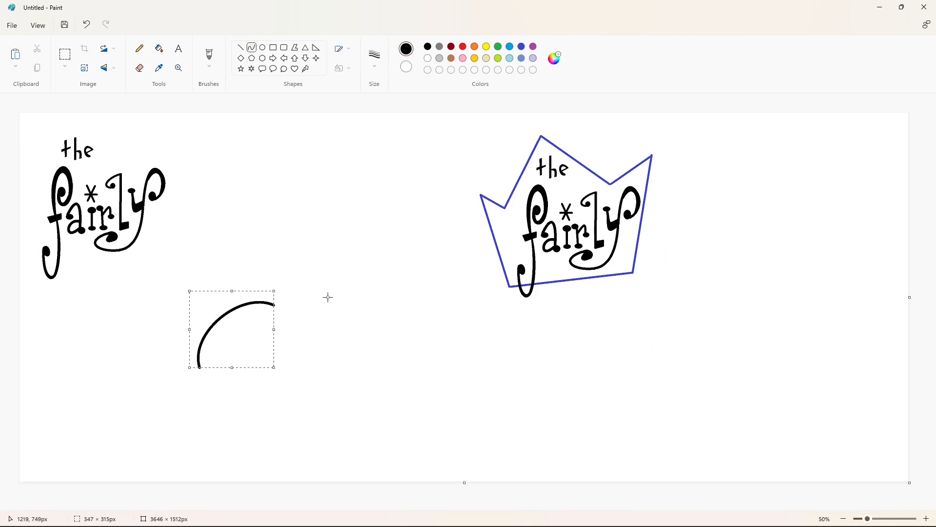
Step: Undo the arc below the duplicate lettering and redraw it as a black curve about 357 × 309 px
click(328, 297)
key(ctrl+z)
drag(277, 304, 200, 368)
drag(234, 331, 238, 294)
drag(220, 312, 190, 326)
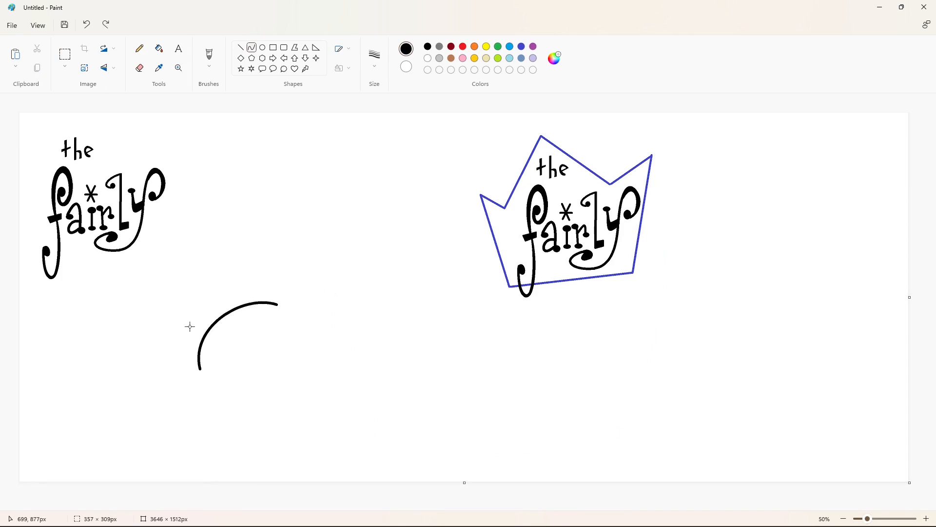
Step: Close the arc into a tilted oval with two more black curves, forming the outer outline of a large letter O
click(362, 337)
drag(278, 305, 274, 387)
drag(278, 326, 300, 310)
drag(306, 330, 312, 348)
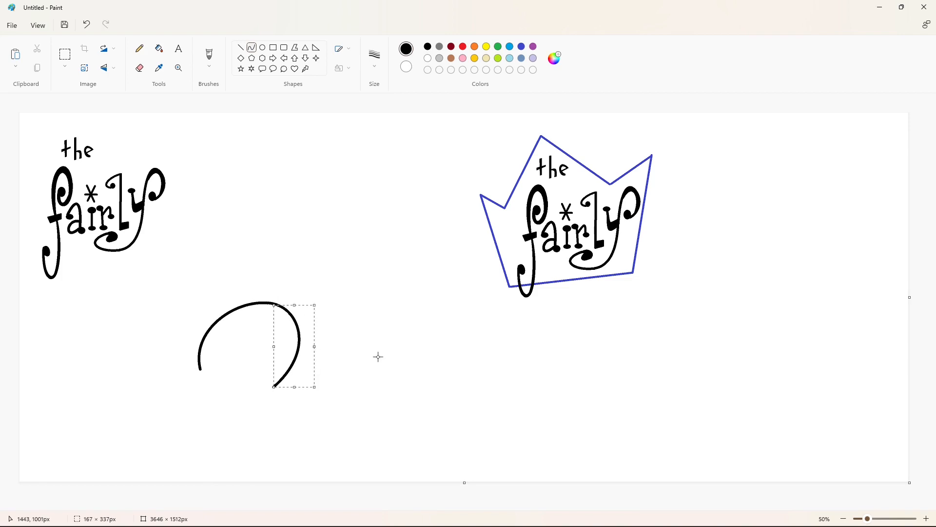
click(378, 355)
mouse_move(274, 387)
mouse_down()
mouse_move(199, 369)
mouse_move(238, 385)
mouse_move(207, 400)
mouse_up()
click(354, 388)
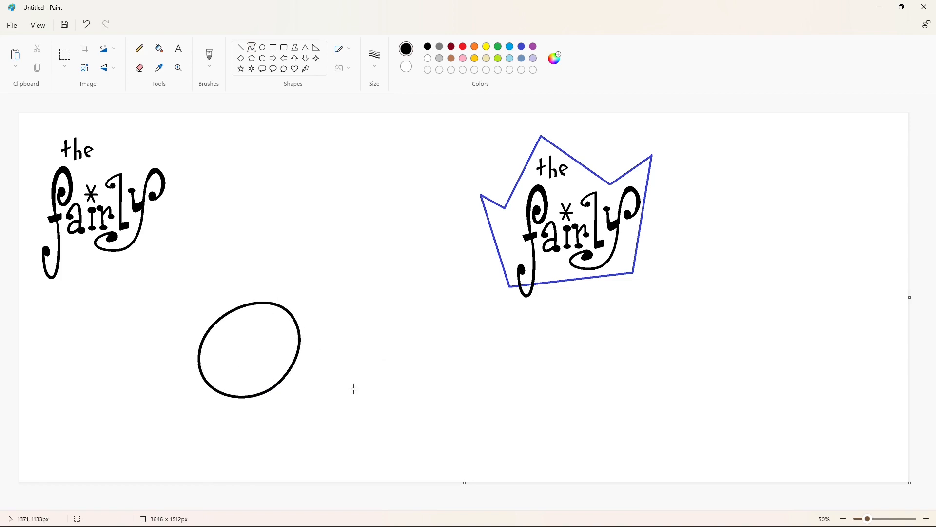
Step: Draw a smaller tilted oval inside the upper part of the O with connected black curves
drag(270, 318, 229, 352)
mouse_move(247, 334)
mouse_down()
mouse_move(254, 317)
mouse_move(228, 321)
mouse_move(233, 348)
mouse_move(248, 311)
mouse_move(224, 326)
mouse_up()
key(ctrl+z)
drag(273, 318, 256, 365)
drag(265, 342, 287, 332)
drag(275, 348, 257, 365)
click(338, 336)
drag(235, 357, 240, 374)
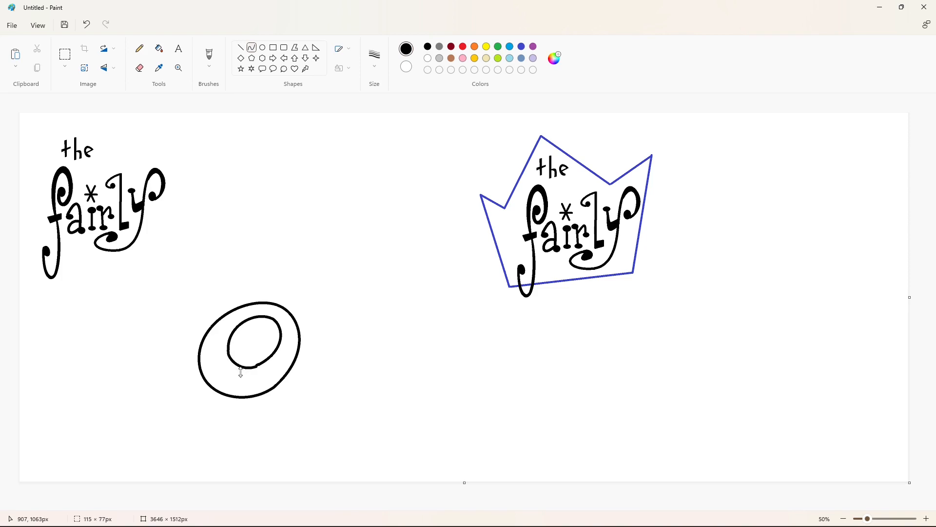
click(337, 364)
Step: Draw the innermost narrow oval of the O with black curves and remove the stray dot beside the letter
drag(263, 325, 248, 356)
drag(255, 340, 243, 326)
mouse_move(243, 335)
mouse_down()
mouse_move(241, 343)
mouse_move(266, 327)
mouse_move(261, 355)
mouse_up()
click(300, 333)
mouse_move(265, 340)
mouse_down()
mouse_move(271, 330)
mouse_move(276, 346)
mouse_up()
click(314, 341)
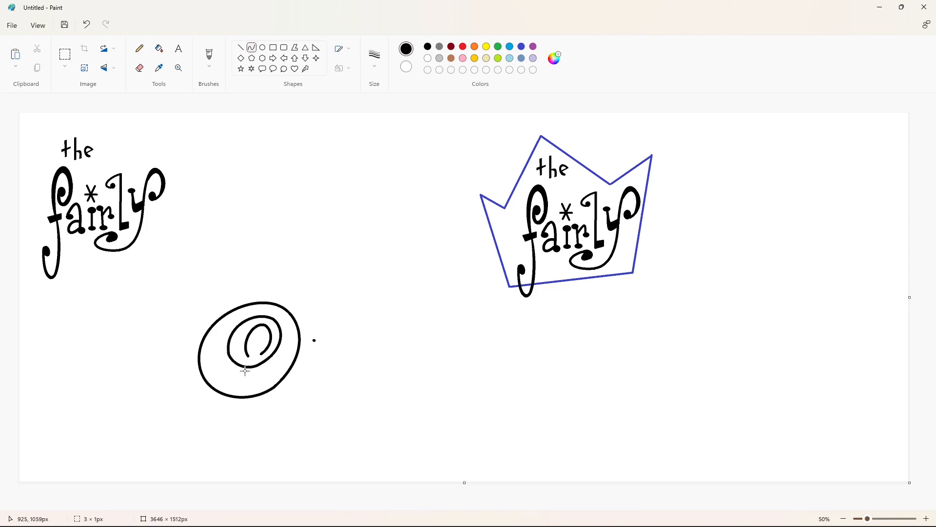
click(140, 68)
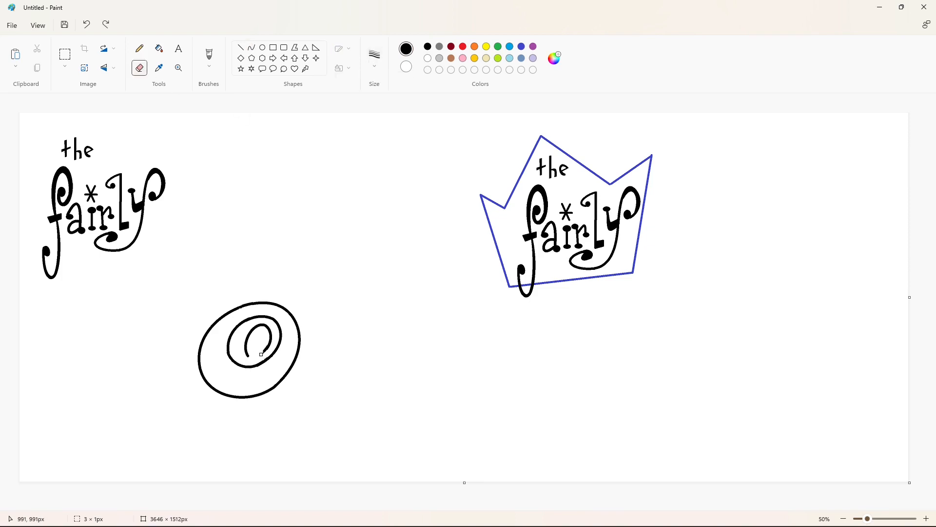
click(252, 47)
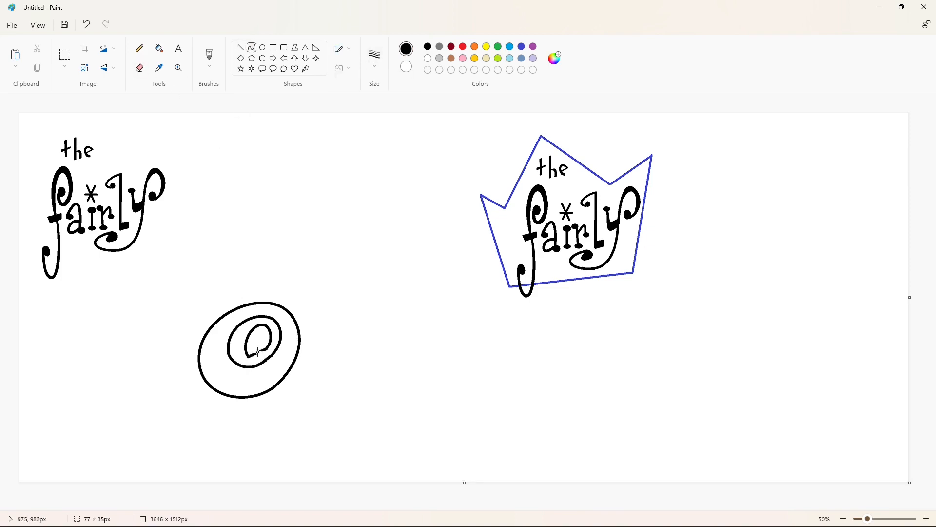
drag(257, 352, 258, 358)
click(308, 355)
Step: Outline a block-style letter d beside the O, using straight lines for the stem and curves for the bowl and counter
click(241, 48)
drag(329, 316, 329, 374)
mouse_move(330, 316)
mouse_down()
mouse_move(352, 312)
mouse_move(339, 373)
mouse_up()
click(251, 47)
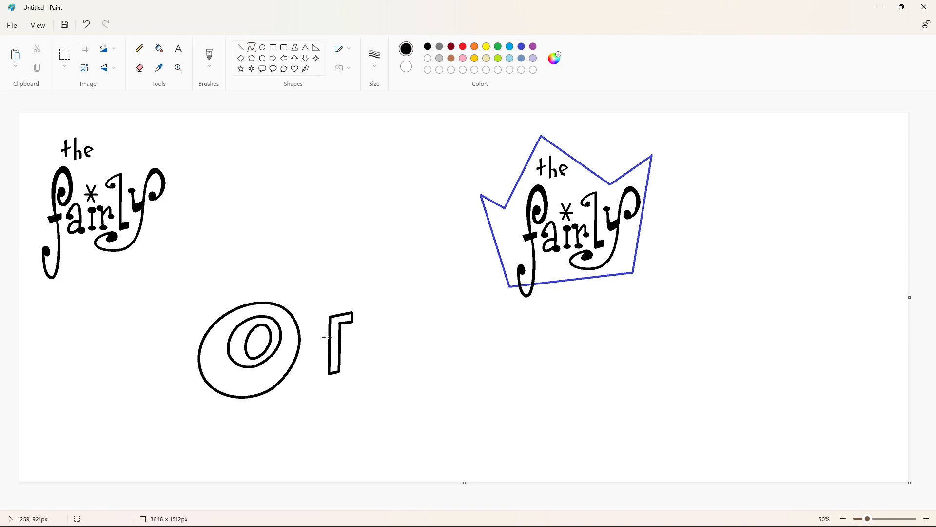
mouse_move(330, 337)
mouse_down()
mouse_move(329, 368)
mouse_move(278, 344)
mouse_up()
drag(283, 378, 301, 397)
click(392, 370)
drag(328, 347, 329, 358)
mouse_move(326, 354)
mouse_down()
mouse_move(315, 350)
mouse_move(317, 364)
mouse_up()
Step: Paint over the overlapping line segments where the d's bowl meets its stem with white straight lines
click(925, 519)
click(241, 47)
click(428, 58)
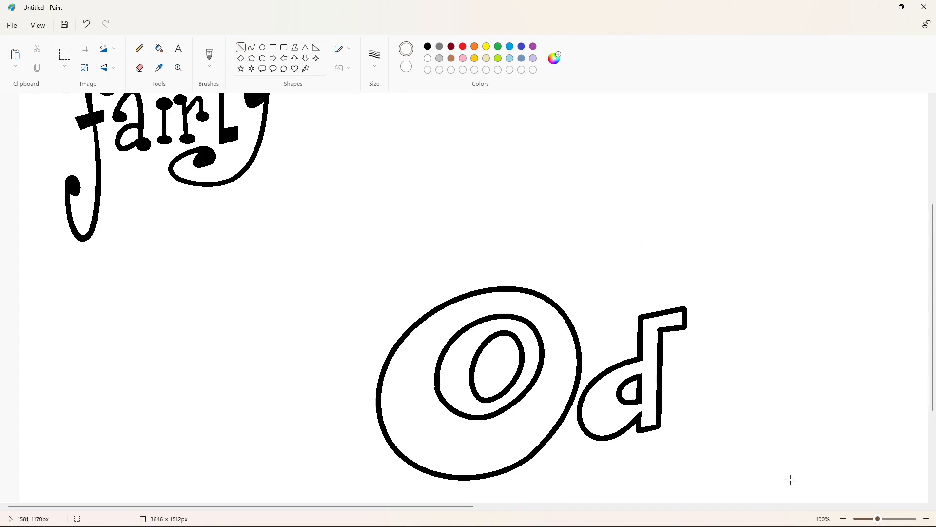
scroll(790, 479, down, 2)
Step: Draw the tapered stem of a second d beside the first with black straight lines
click(428, 46)
drag(354, 326, 362, 411)
drag(386, 321, 369, 411)
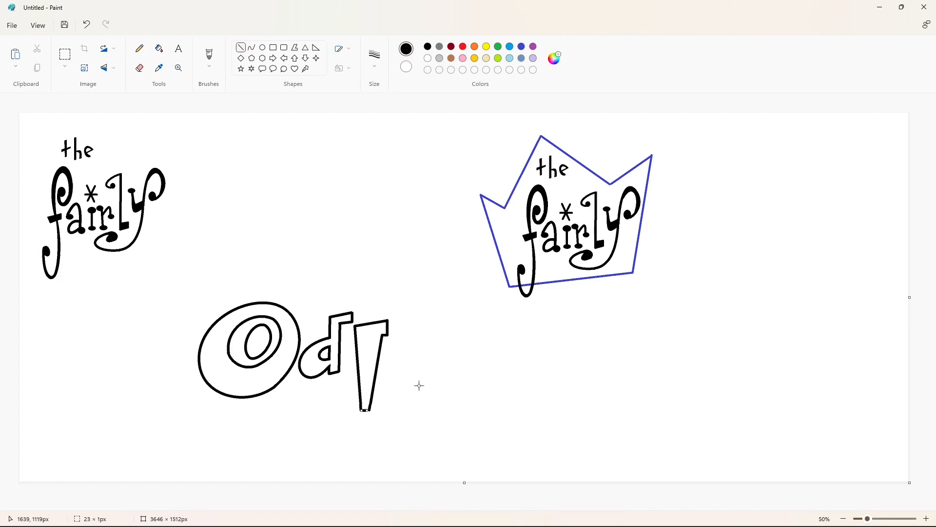
Step: Draw the second d's rounded bowl below the first d and add its small counter with black outlines
click(252, 47)
drag(358, 373, 360, 400)
drag(336, 387, 312, 374)
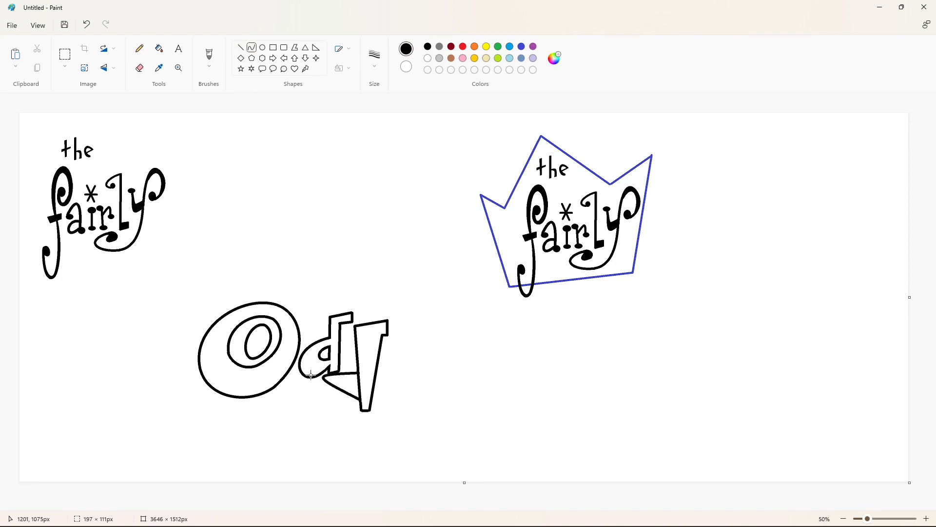
drag(323, 407, 294, 437)
click(402, 401)
click(241, 48)
click(252, 47)
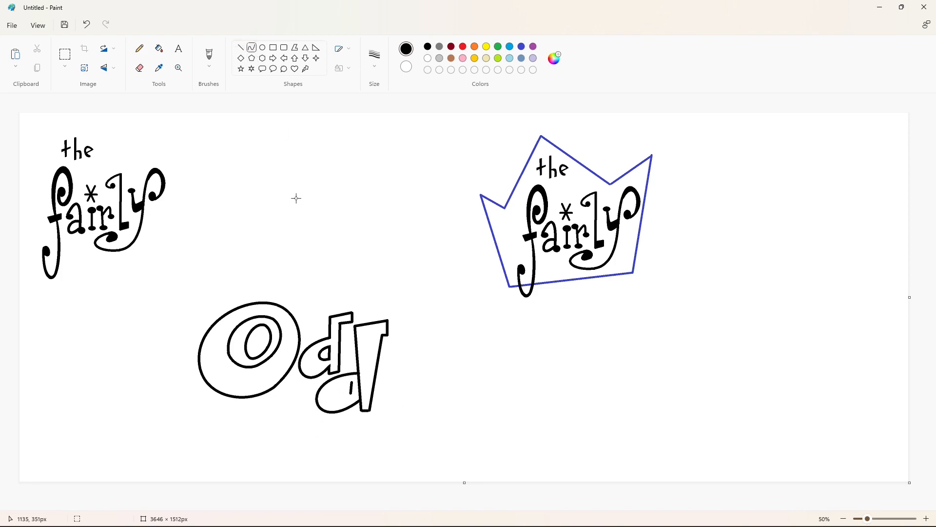
drag(350, 386, 332, 403)
click(414, 390)
Step: Remove the stem line crossing the second d's bowl by covering it with white lines and filling the remnants white
scroll(439, 418, up, 1)
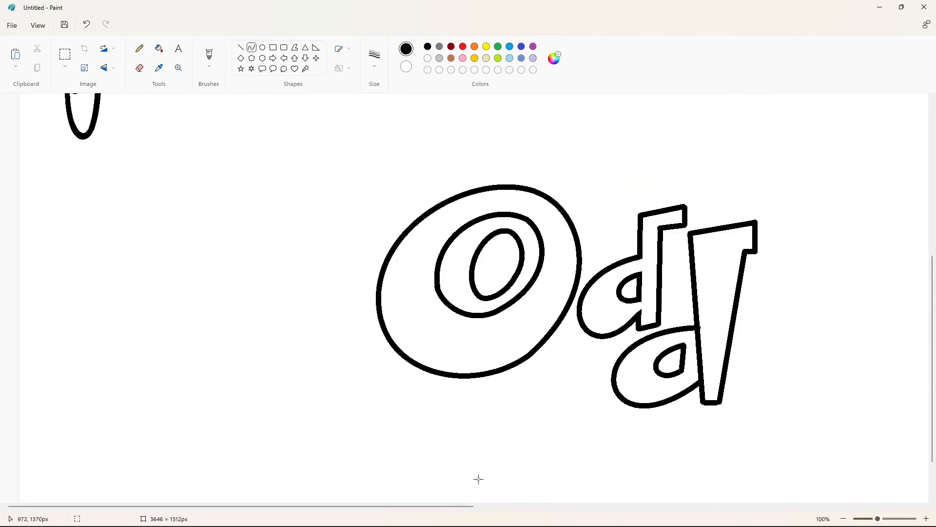
drag(467, 506, 512, 506)
click(241, 47)
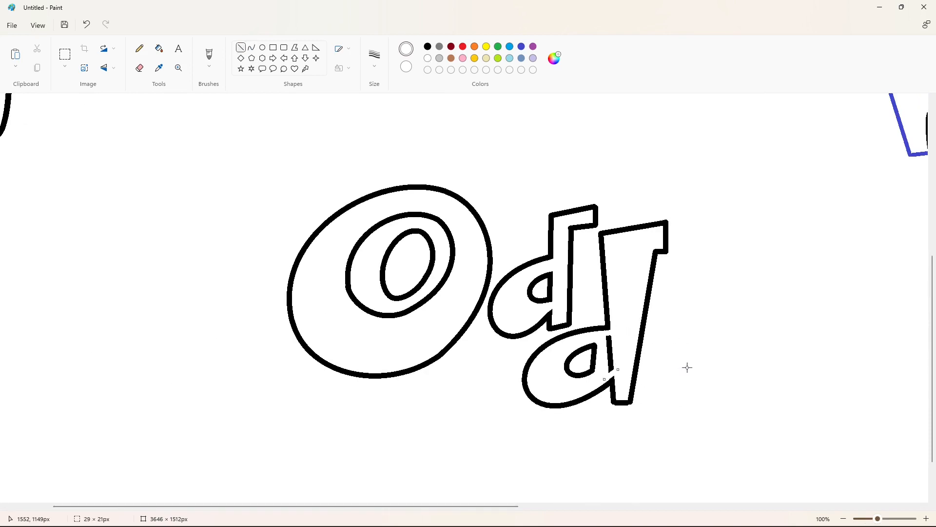
click(159, 48)
click(843, 519)
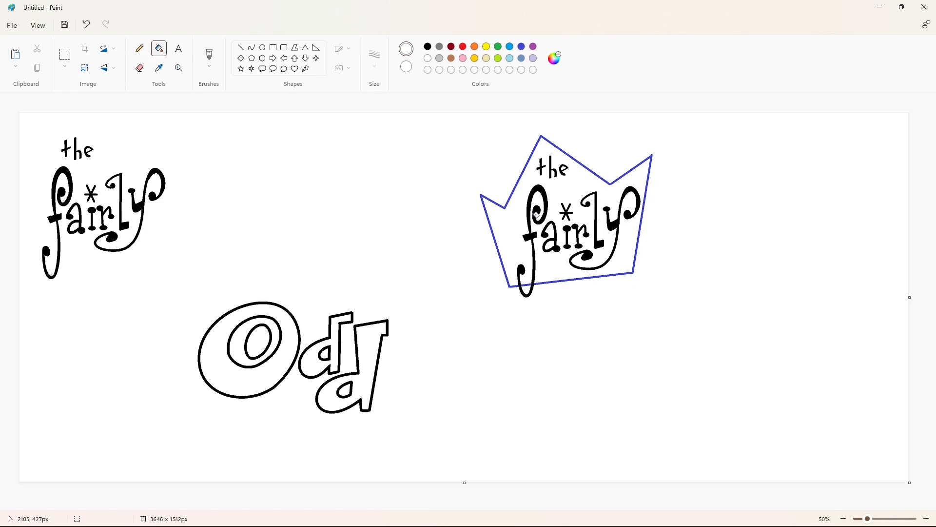
Step: Outline a capital P beside the second d, with a straight-edged stem and a large curved bowl in black
click(241, 48)
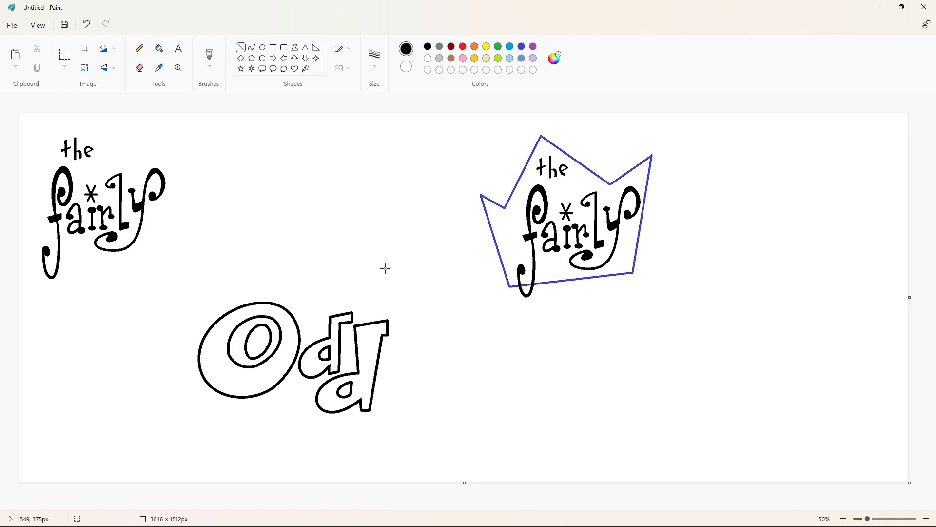
drag(395, 307, 406, 406)
click(404, 348)
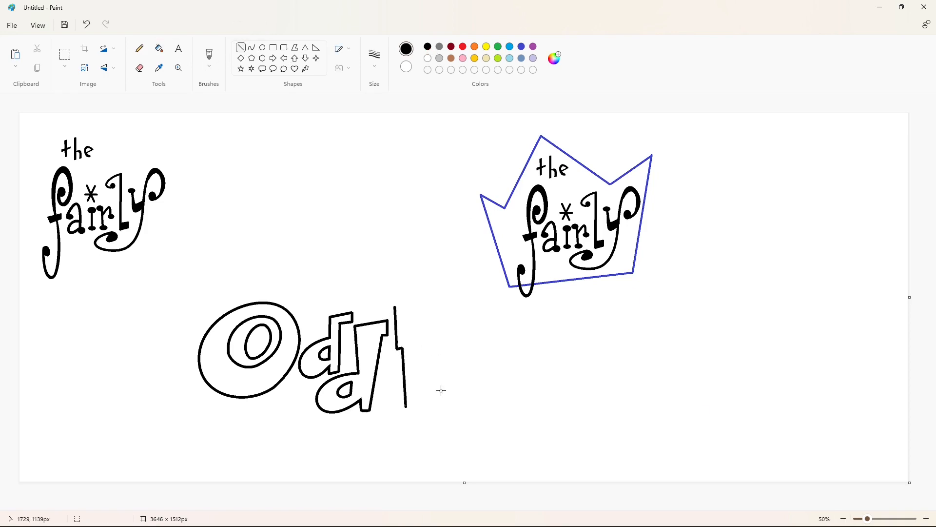
click(251, 47)
drag(395, 307, 423, 357)
mouse_move(416, 332)
mouse_down()
mouse_move(432, 319)
mouse_move(488, 337)
mouse_up()
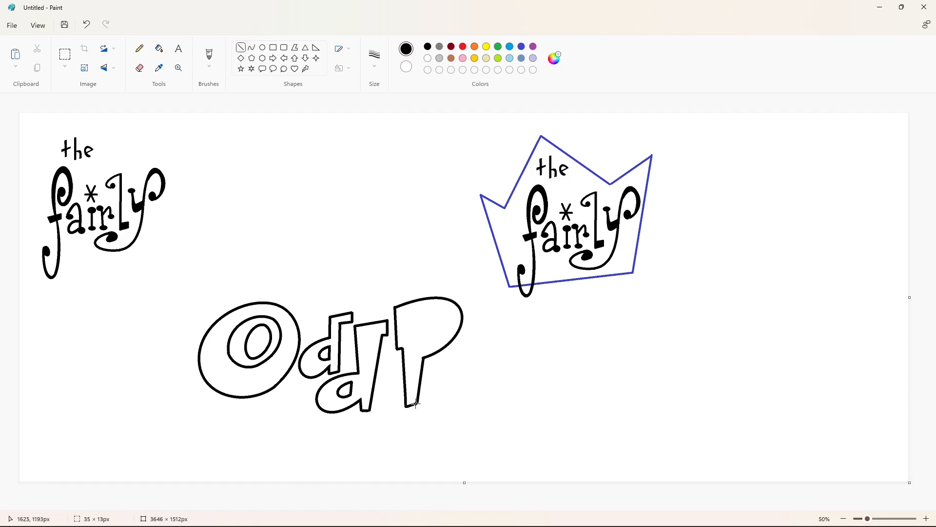
Step: Draw the D-shaped counter inside the P with black curves
drag(421, 313, 418, 351)
click(452, 315)
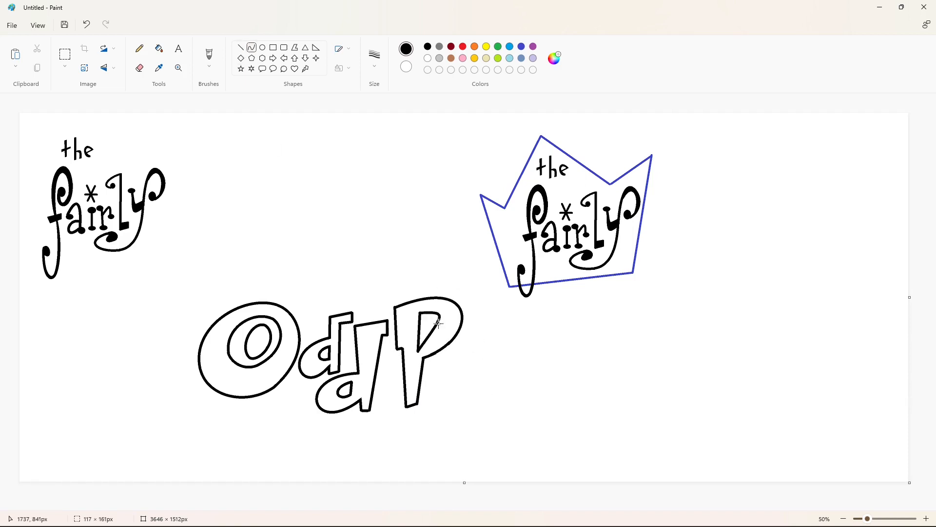
click(441, 347)
click(244, 49)
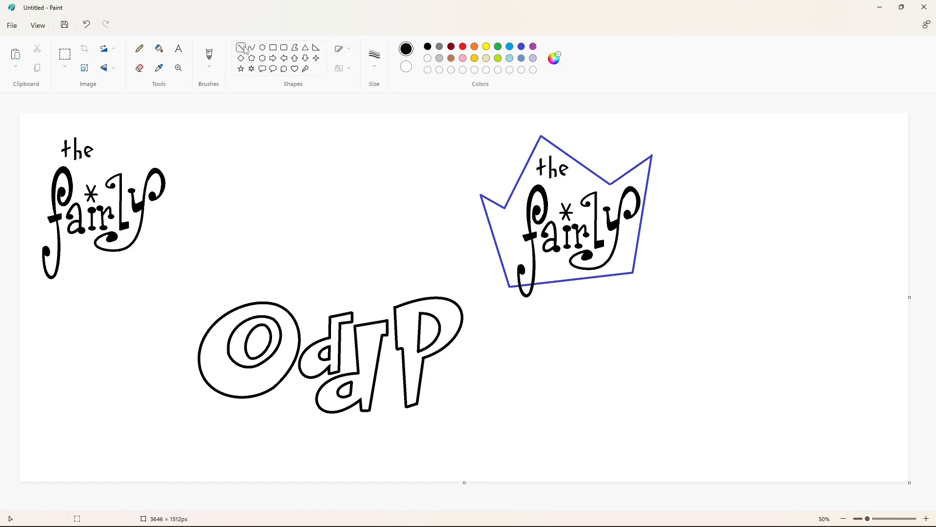
click(252, 47)
drag(467, 385, 482, 403)
mouse_move(467, 375)
mouse_down()
mouse_move(464, 357)
mouse_move(499, 342)
mouse_up()
key(ctrl+z)
Step: Draw the arched top and right-hand stem of a letter a beside the P's stem in black
mouse_move(438, 372)
mouse_down()
mouse_move(475, 368)
mouse_move(493, 335)
mouse_up()
mouse_move(451, 375)
mouse_down()
mouse_move(470, 380)
mouse_move(474, 345)
mouse_up()
drag(481, 390, 481, 400)
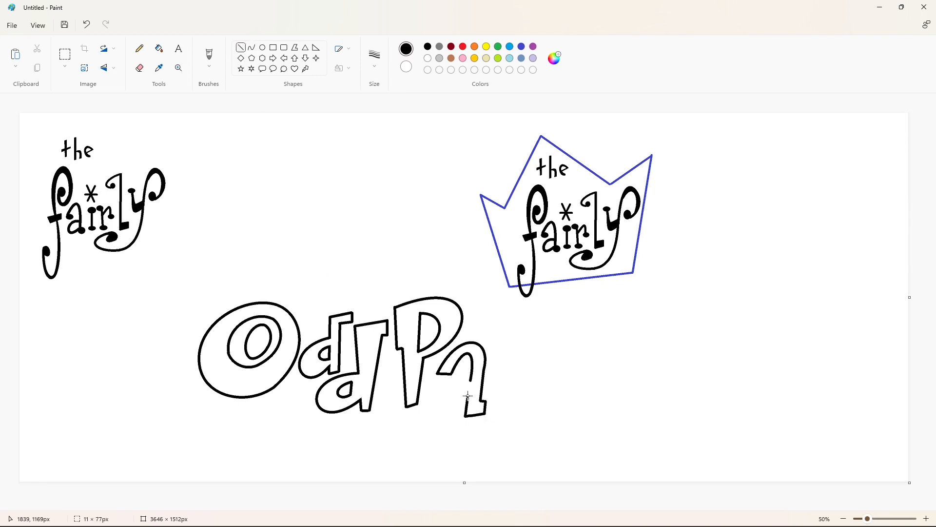
mouse_move(468, 396)
mouse_down()
mouse_move(470, 383)
mouse_move(466, 410)
mouse_up()
Step: Draw the a's rounded lower bowl and its small counter with black curves
click(251, 48)
drag(459, 400, 432, 420)
click(525, 404)
drag(461, 389, 454, 384)
drag(454, 383, 450, 398)
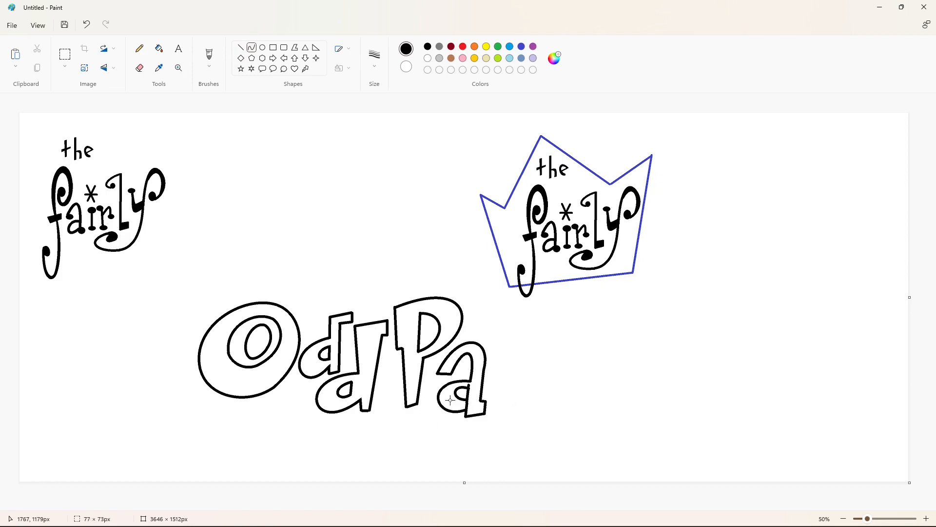
click(582, 426)
Step: Erase the overlapping line segments where the a's bowl joins its stem with white straight lines
click(926, 519)
scroll(468, 298, down, 5)
drag(371, 506, 565, 507)
click(241, 47)
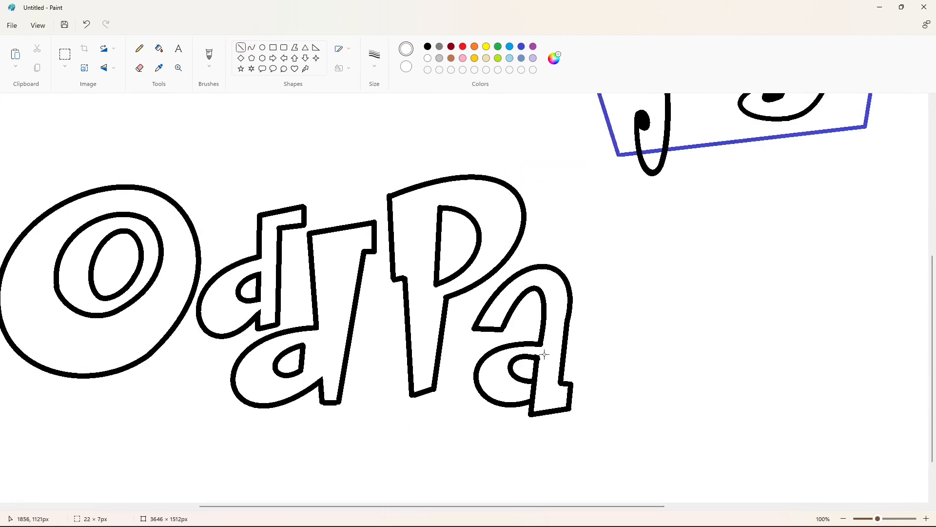
drag(534, 349, 546, 349)
drag(527, 389, 542, 389)
click(844, 518)
Step: Start a capital R beside the a, drawing its stepped left edge with black lines and its outer bowl with a curve
click(427, 46)
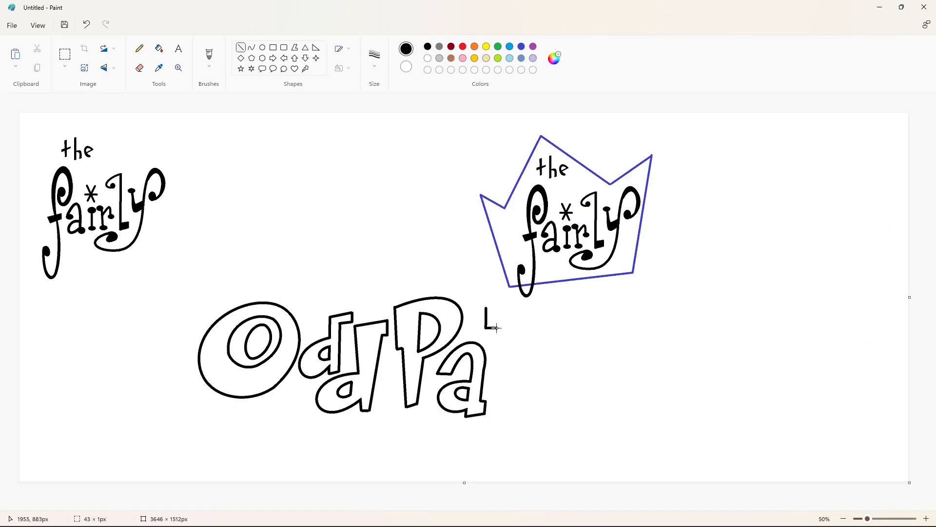
drag(497, 329, 492, 388)
click(542, 366)
drag(486, 307, 512, 347)
drag(511, 341, 565, 291)
key(ctrl+z)
click(556, 328)
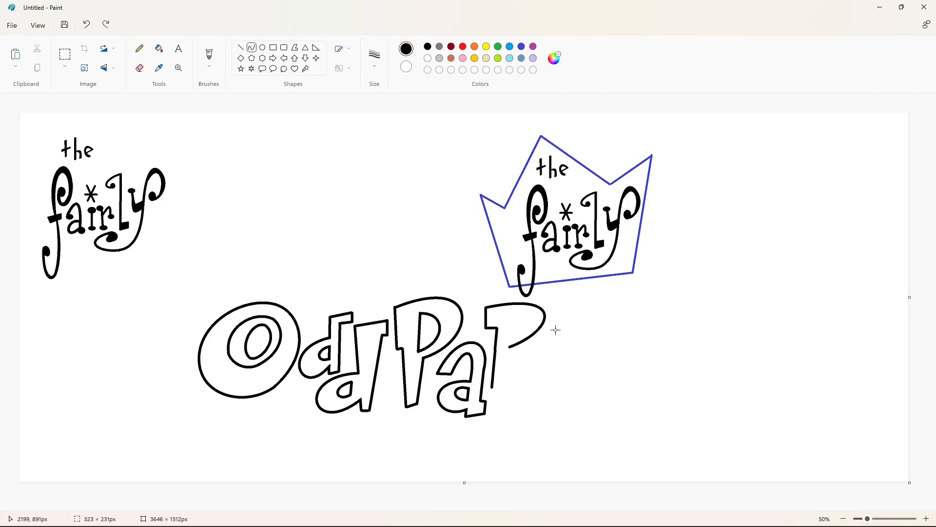
click(606, 329)
Step: Draw the R's long sweeping leg, close its stem, and add the small counter inside its bowl
drag(511, 346, 570, 385)
mouse_move(540, 367)
mouse_down()
mouse_move(535, 389)
mouse_move(601, 391)
mouse_up()
click(547, 394)
click(610, 366)
click(241, 47)
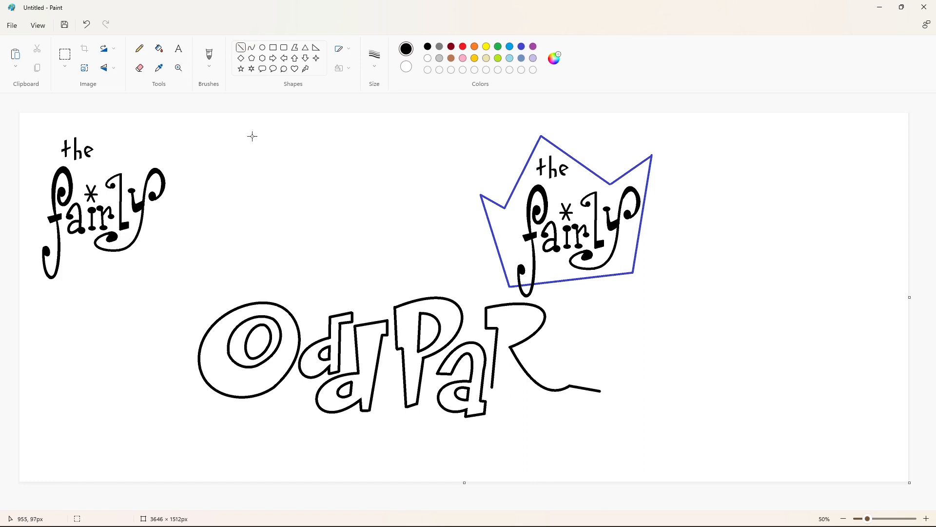
mouse_move(525, 371)
mouse_down()
mouse_move(600, 391)
mouse_move(546, 422)
mouse_up()
drag(610, 423, 580, 423)
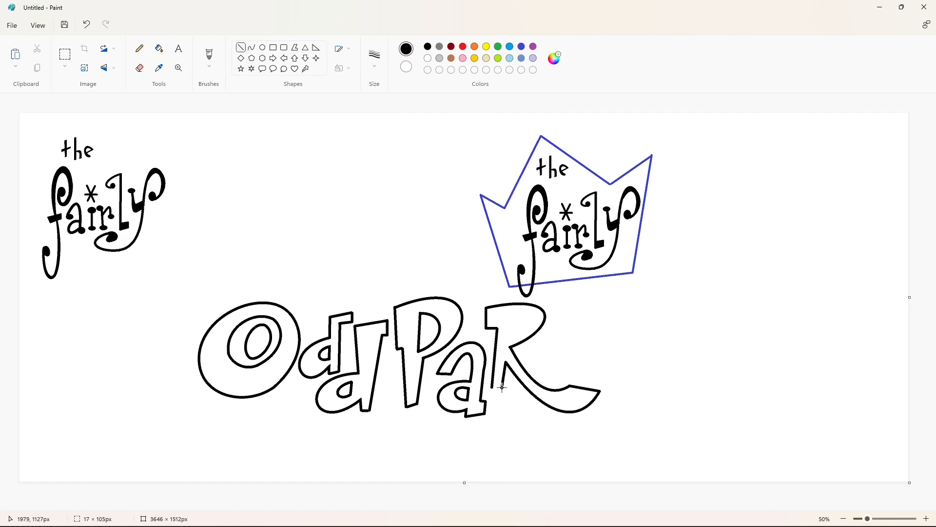
click(251, 48)
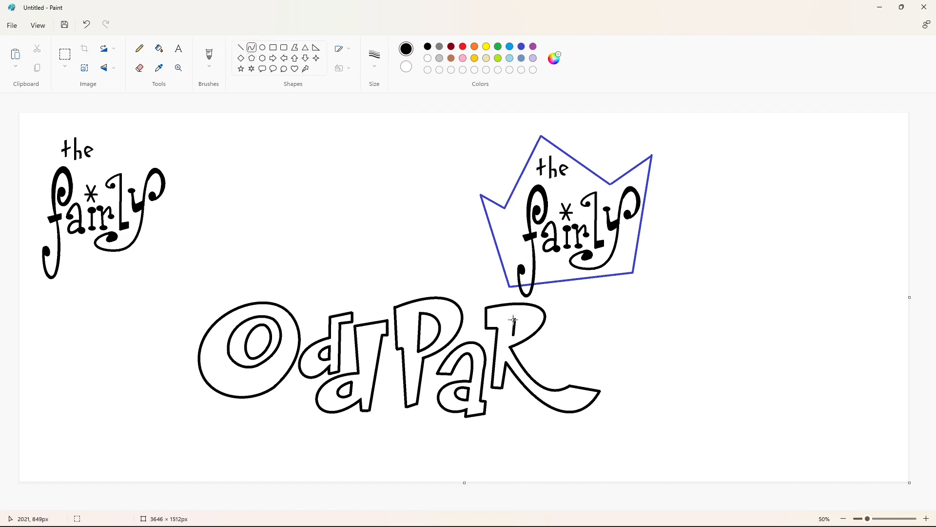
drag(514, 333, 534, 325)
Step: Outline a rounded letter e above the R's leg with black curves and straight lines, including its slanted crossbar
mouse_move(585, 345)
mouse_down()
mouse_move(540, 349)
mouse_move(541, 318)
mouse_up()
mouse_move(539, 350)
mouse_down()
mouse_move(581, 367)
mouse_move(541, 375)
mouse_move(580, 362)
mouse_move(551, 348)
mouse_move(553, 358)
mouse_up()
click(563, 383)
click(605, 372)
click(540, 328)
click(536, 373)
click(240, 47)
click(610, 334)
click(596, 353)
Step: Erase the line joining the e's crossbar to its left side with a white line and fill the remnants white
click(925, 518)
drag(439, 508, 704, 507)
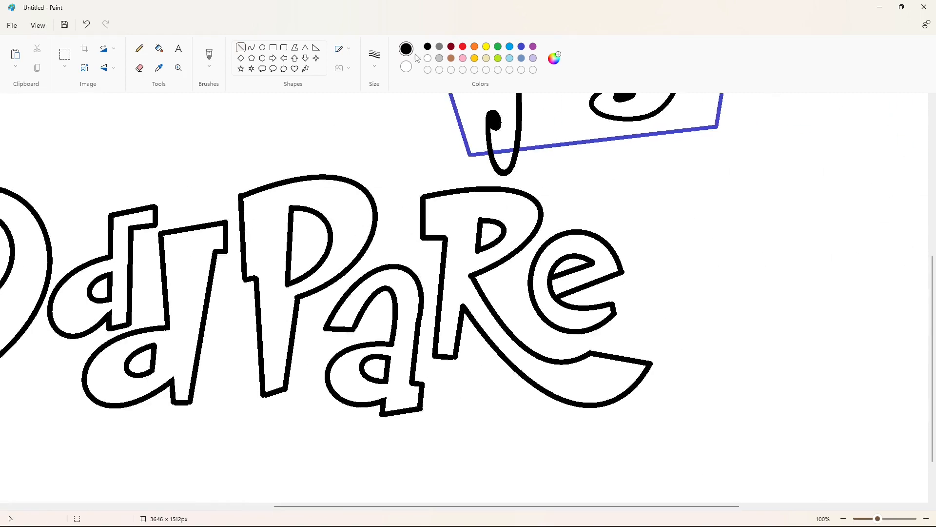
click(428, 58)
drag(561, 280, 543, 288)
click(159, 48)
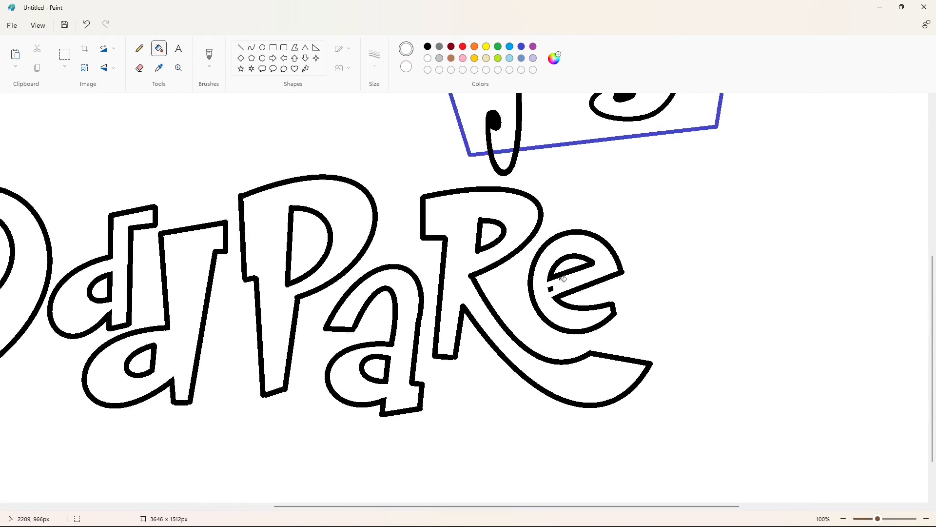
scroll(830, 459, down, 1)
Step: Draw the straight left stem and outer arch of a letter n beside the e in black
click(241, 48)
click(428, 47)
drag(597, 310, 590, 380)
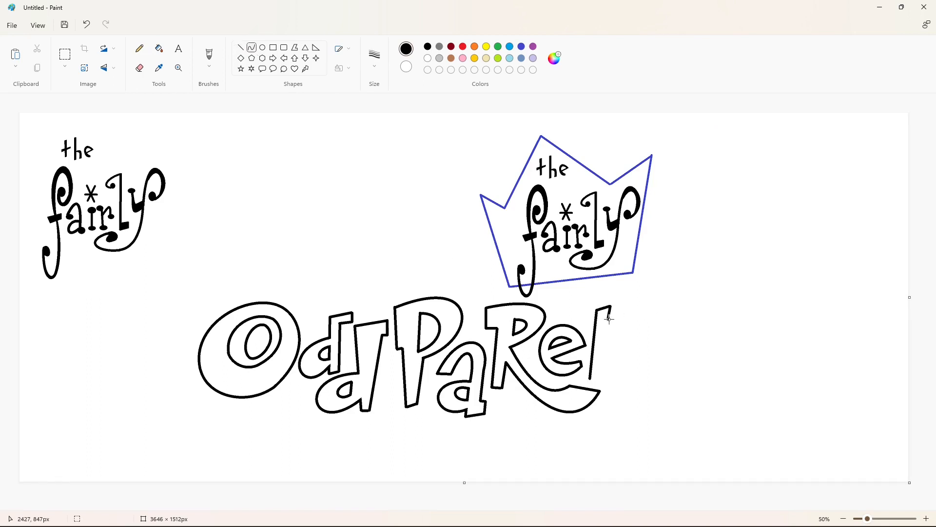
drag(609, 319, 622, 384)
click(629, 308)
click(639, 319)
Step: Complete the n by drawing its inner arch between the two legs with a black curve
click(240, 48)
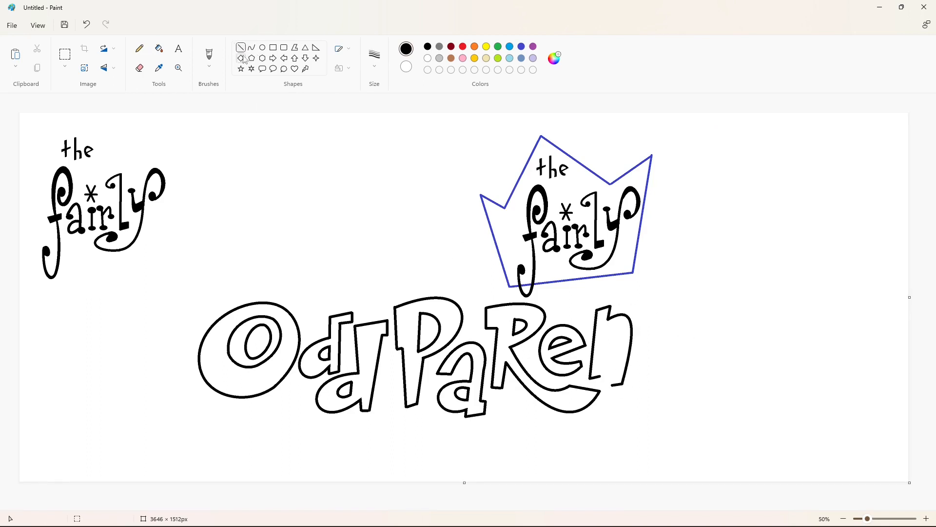
click(251, 48)
drag(600, 376, 613, 385)
click(613, 338)
click(624, 330)
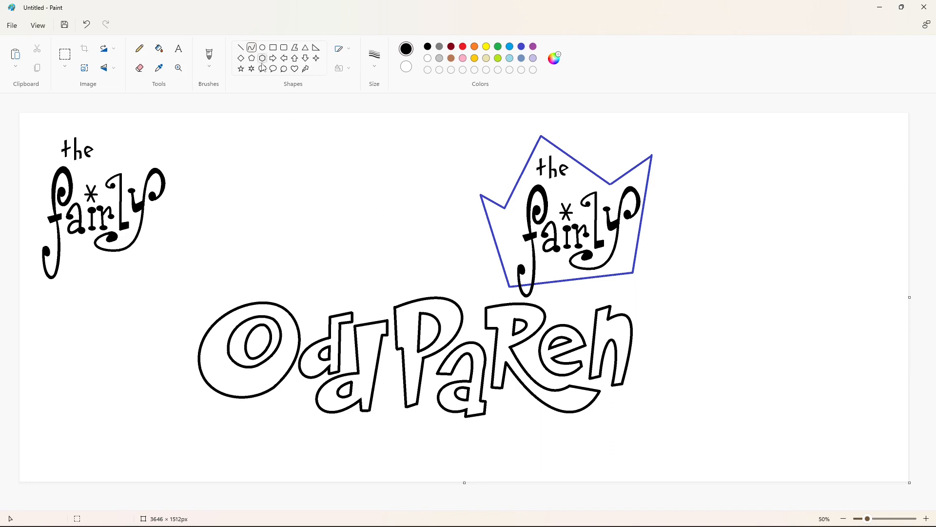
Step: Outline a slanted capital T beside the n with black straight lines
click(240, 47)
mouse_move(622, 291)
mouse_down()
mouse_move(673, 296)
mouse_move(672, 306)
mouse_move(642, 310)
mouse_move(633, 389)
mouse_up()
drag(657, 307, 644, 388)
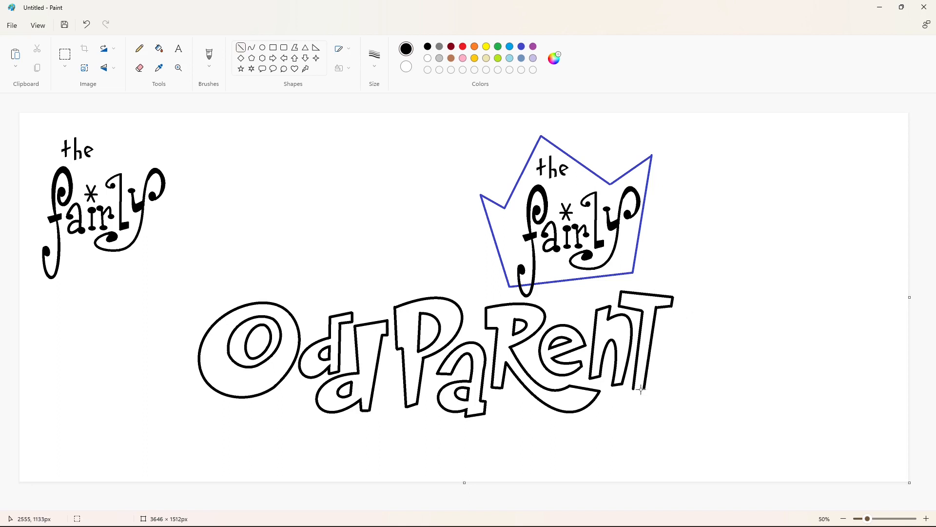
Step: Outline a slanted letter s in black beside the capital T
mouse_move(683, 340)
mouse_down()
mouse_move(661, 349)
mouse_move(654, 320)
mouse_move(658, 359)
mouse_move(665, 352)
mouse_up()
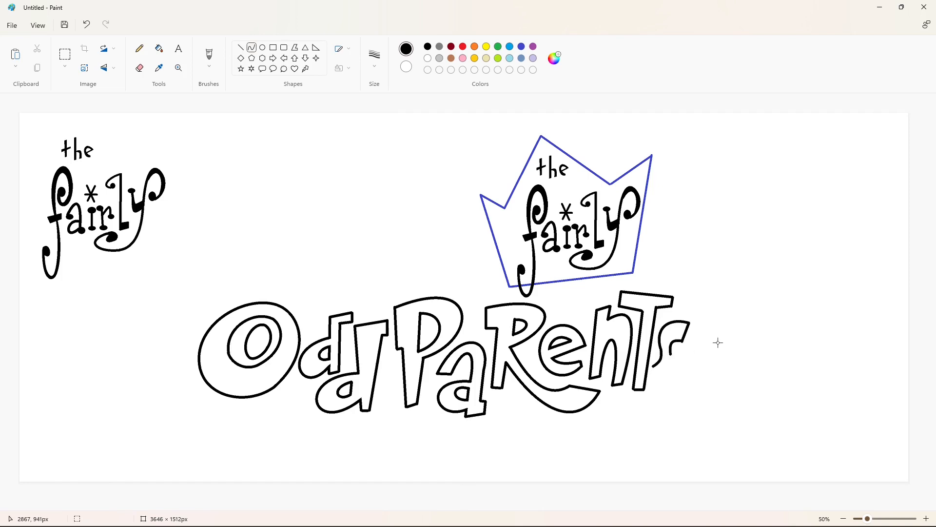
key(ctrl+z)
mouse_move(676, 348)
mouse_down()
mouse_move(669, 341)
mouse_move(653, 376)
mouse_move(671, 372)
mouse_up()
click(713, 346)
click(721, 373)
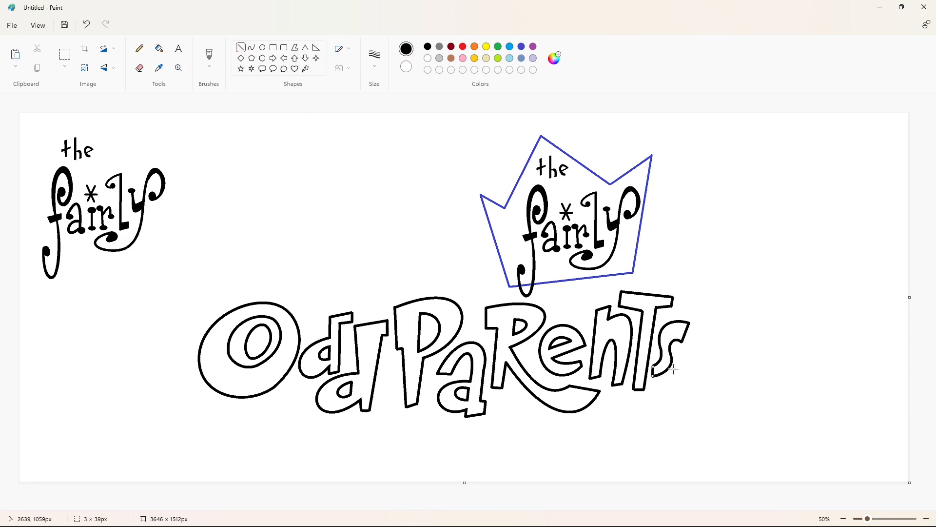
Step: Draw an exclamation mark after the s in black, with a slanted tapering bar and a five-pointed star at its foot
drag(744, 236, 715, 337)
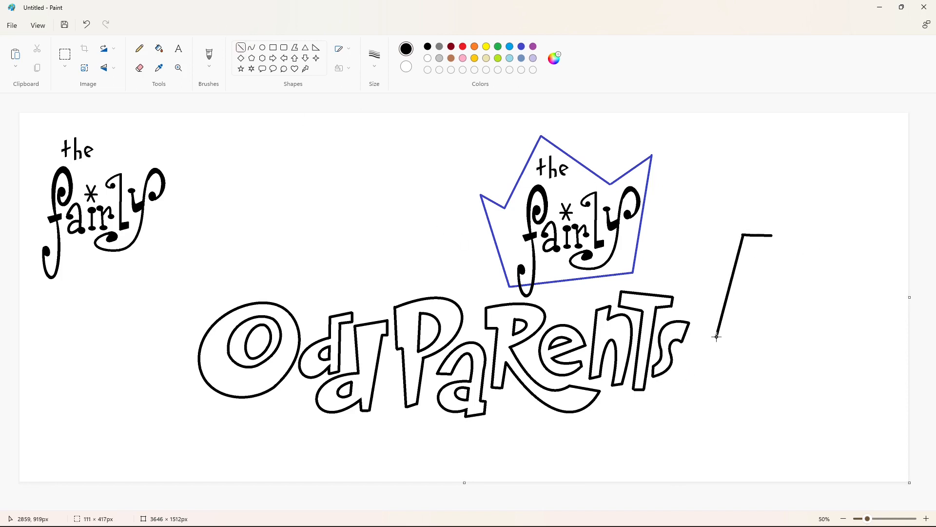
drag(773, 235, 719, 338)
click(758, 335)
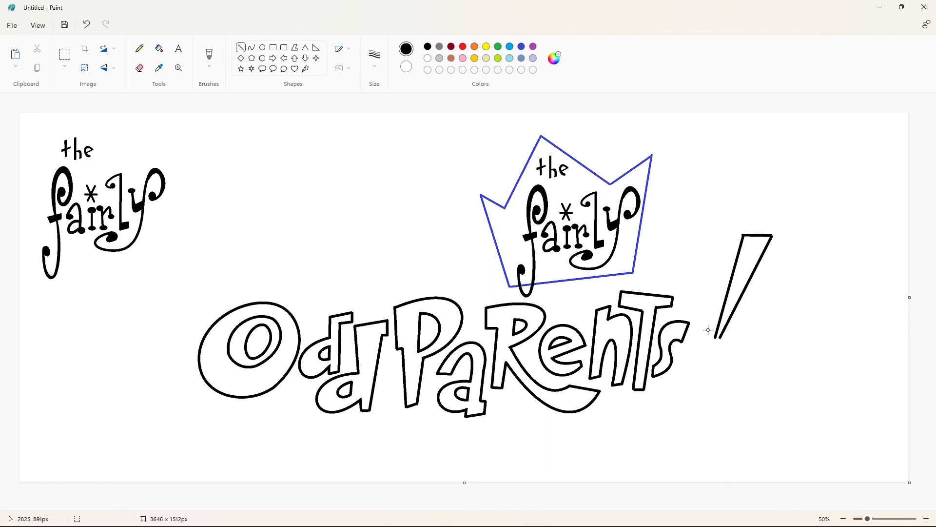
mouse_move(702, 320)
mouse_down()
mouse_move(707, 344)
mouse_move(738, 337)
mouse_move(693, 348)
mouse_move(738, 362)
mouse_up()
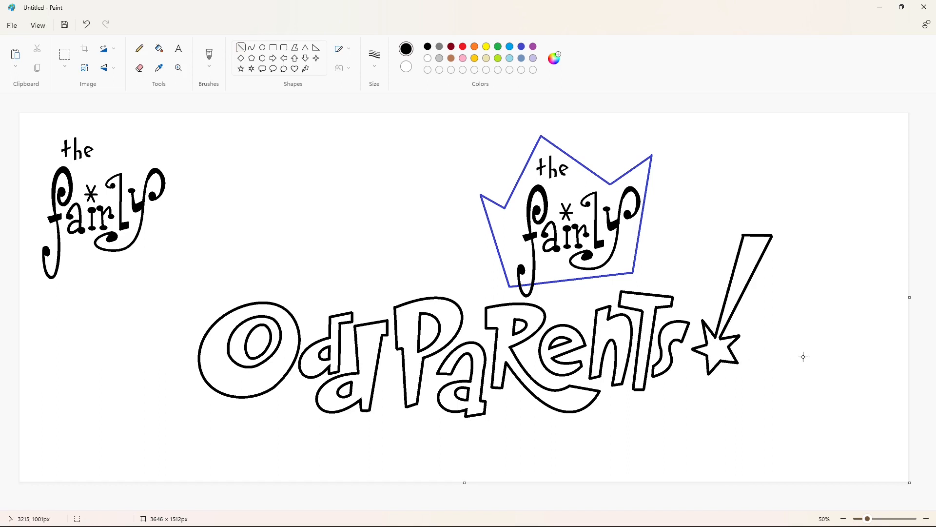
Step: Erase the spare "the fairly" lettering outside the crown by filling its letters white
click(159, 48)
click(137, 209)
click(121, 205)
click(100, 210)
click(91, 194)
click(92, 211)
click(78, 228)
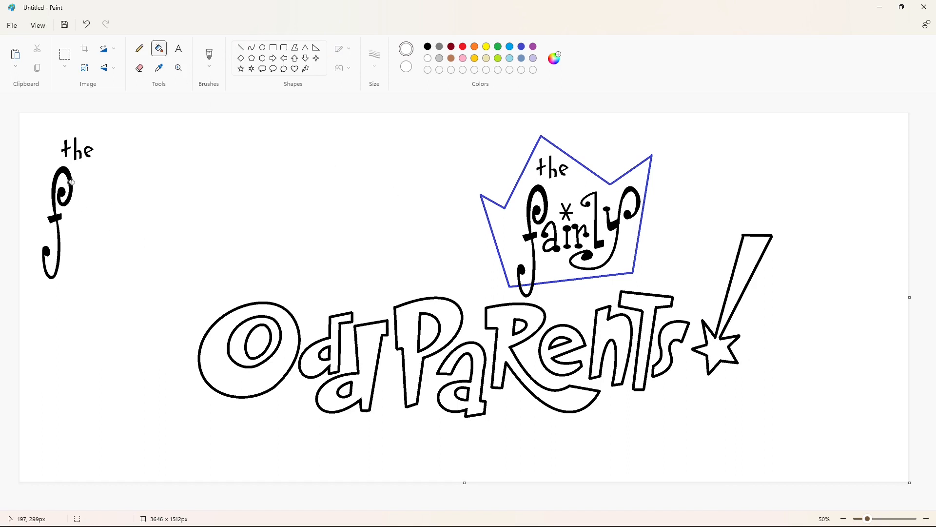
click(86, 151)
click(65, 147)
click(63, 170)
Step: Widen the canvas to 7276 px and paste a copy of the logo into the added space
click(65, 55)
mouse_move(852, 118)
mouse_down()
mouse_move(146, 479)
mouse_move(79, 469)
mouse_up()
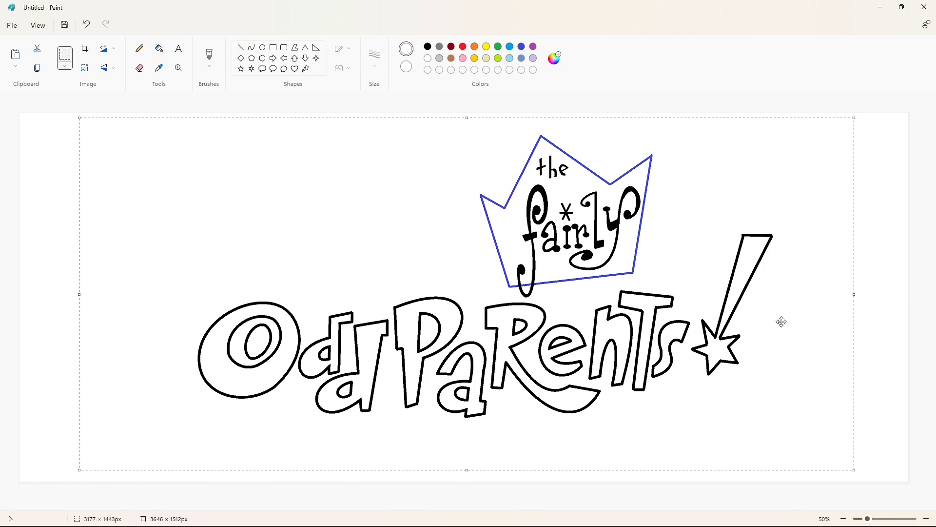
key(Escape)
scroll(712, 440, down, 1)
drag(464, 205, 907, 206)
key(ctrl+v)
drag(172, 214, 604, 220)
click(911, 492)
scroll(911, 493, up, 1)
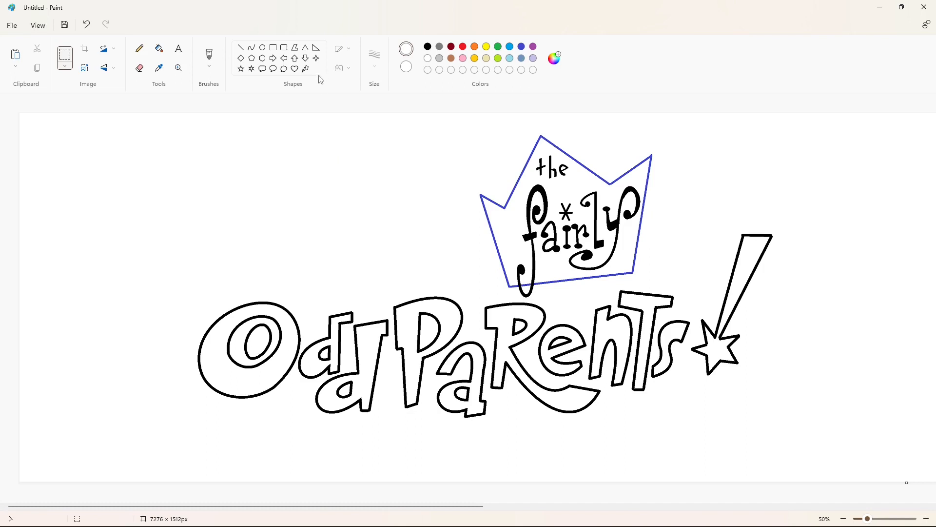
Step: Fill the crown's indigo outline white
click(159, 48)
click(529, 284)
click(521, 47)
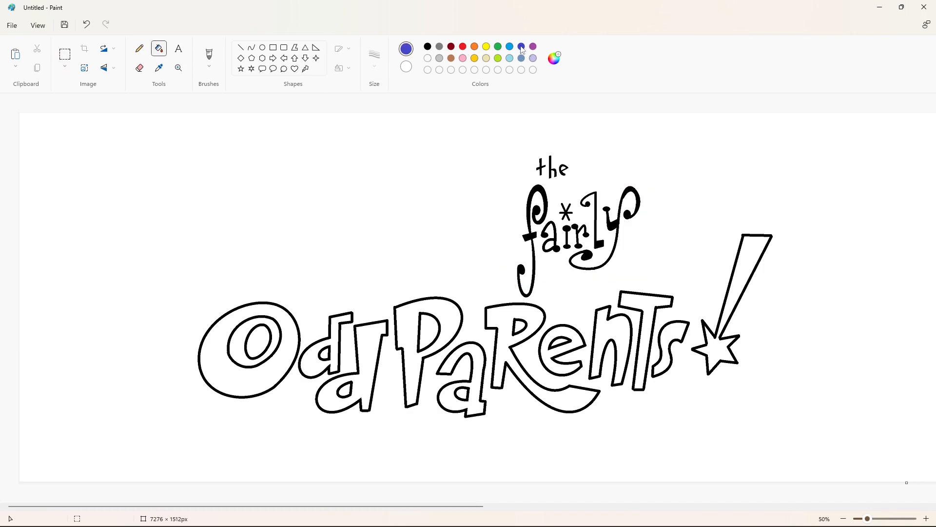
Step: Set the shape outline to dark red and 8 px thick, undoing the trial ellipse
click(451, 46)
click(262, 47)
drag(183, 269, 673, 393)
key(ctrl+z)
click(375, 57)
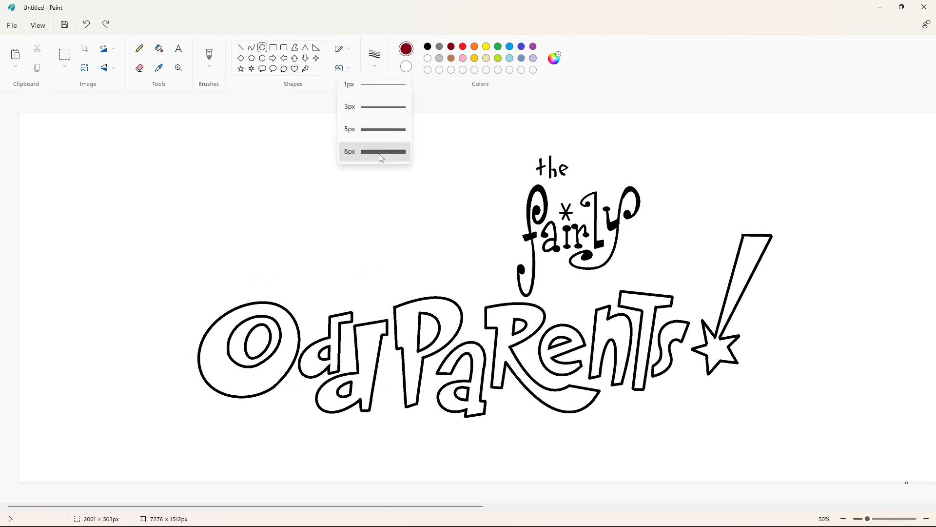
click(381, 152)
Step: Try to fit a dark red ellipse around the OddParents lettering, enlarging it, and undo it
mouse_move(168, 268)
mouse_down()
mouse_move(761, 387)
mouse_move(771, 406)
mouse_up()
drag(472, 267, 472, 252)
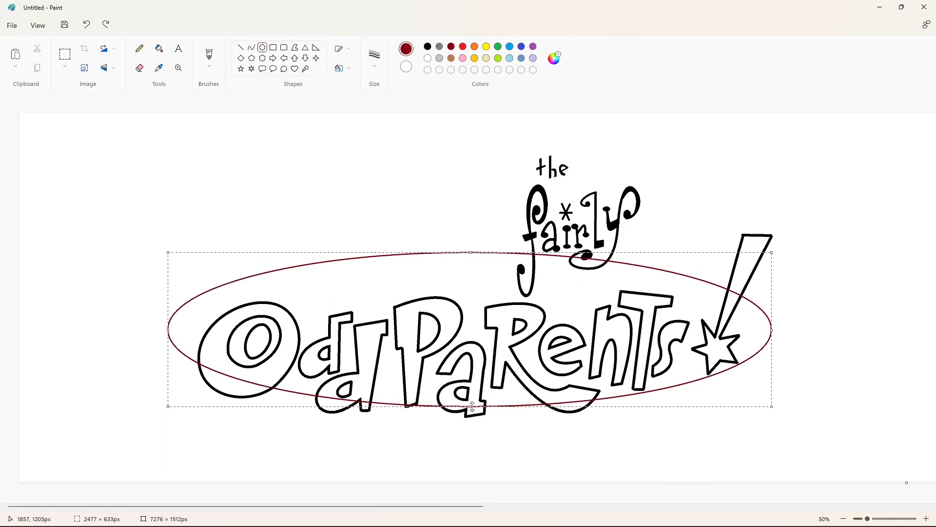
drag(472, 406, 472, 431)
drag(168, 342, 155, 346)
drag(466, 431, 460, 443)
key(ctrl+z)
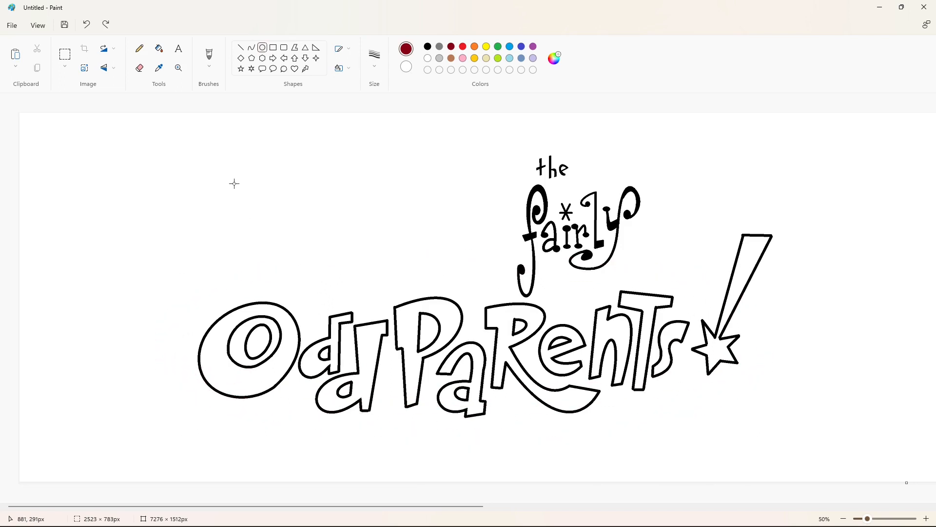
Step: Draw the oval's upper arcs on both sides of the crown and its rounded left end with dark red curves
click(251, 48)
drag(498, 251, 175, 322)
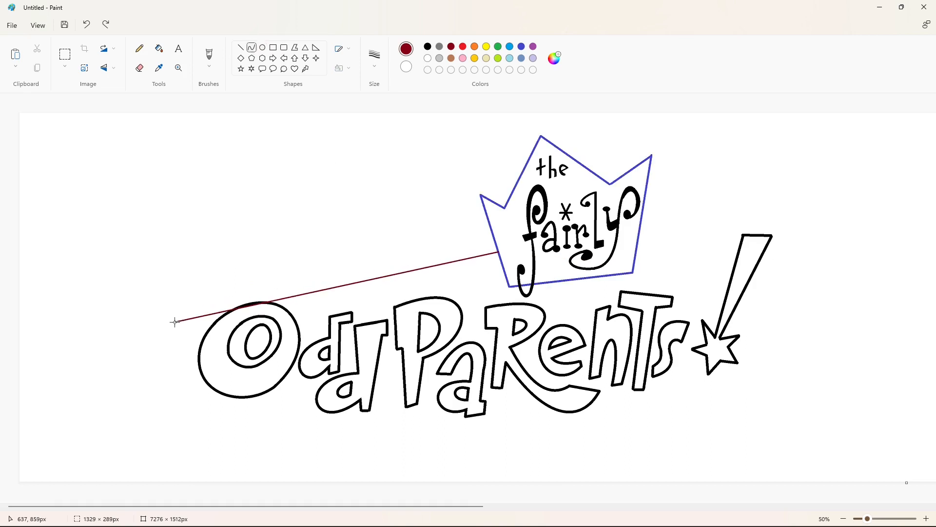
drag(379, 275, 372, 247)
drag(292, 271, 251, 255)
drag(633, 266, 769, 327)
drag(712, 302, 713, 284)
drag(744, 307, 755, 306)
drag(175, 322, 204, 403)
drag(190, 363, 148, 348)
Step: Try a dark red curve below the lettering as the oval's lower edge and undo it
mouse_move(159, 376)
mouse_down()
mouse_move(161, 386)
mouse_move(729, 384)
mouse_up()
click(529, 355)
drag(570, 412, 335, 444)
drag(507, 429, 568, 445)
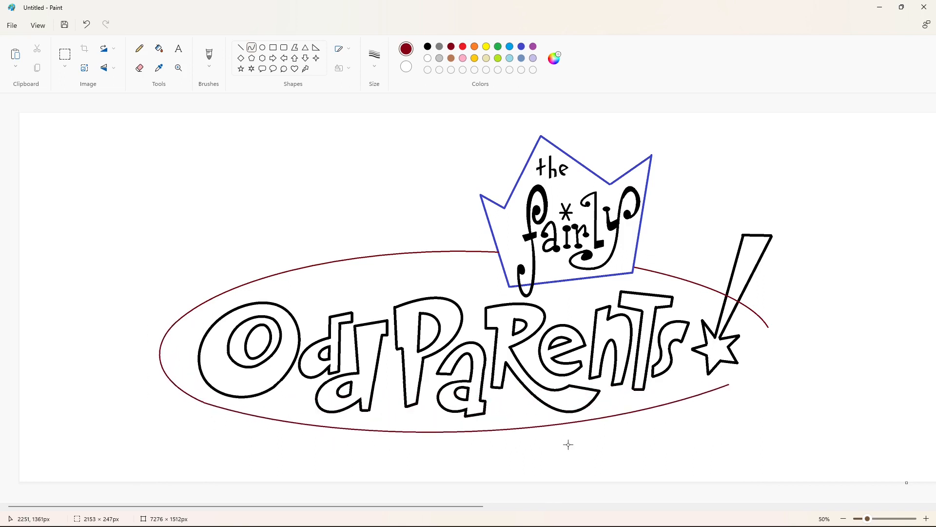
key(ctrl+z)
Step: Draw the oval's lower edge below the lettering and close its right end with dark red curves
drag(204, 402, 695, 399)
drag(312, 415, 297, 431)
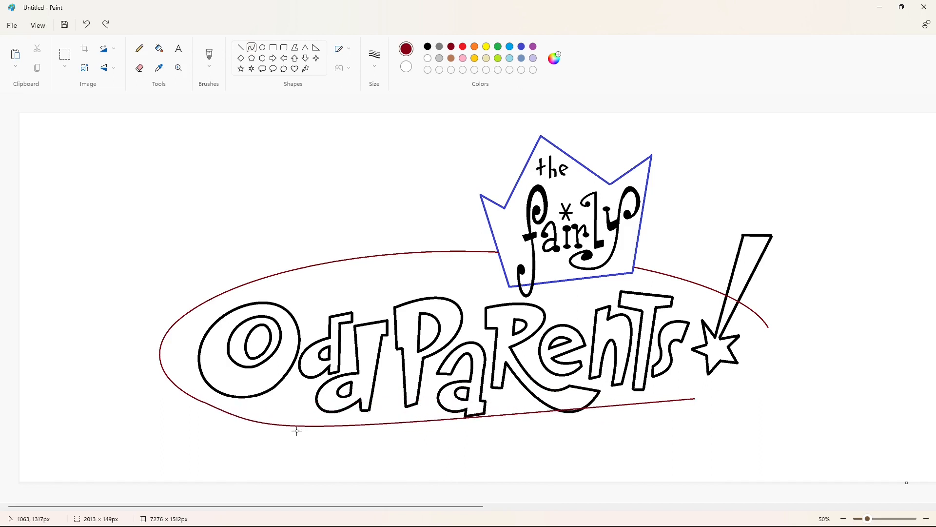
drag(488, 422, 495, 450)
click(777, 439)
drag(695, 399, 770, 328)
drag(733, 371, 780, 355)
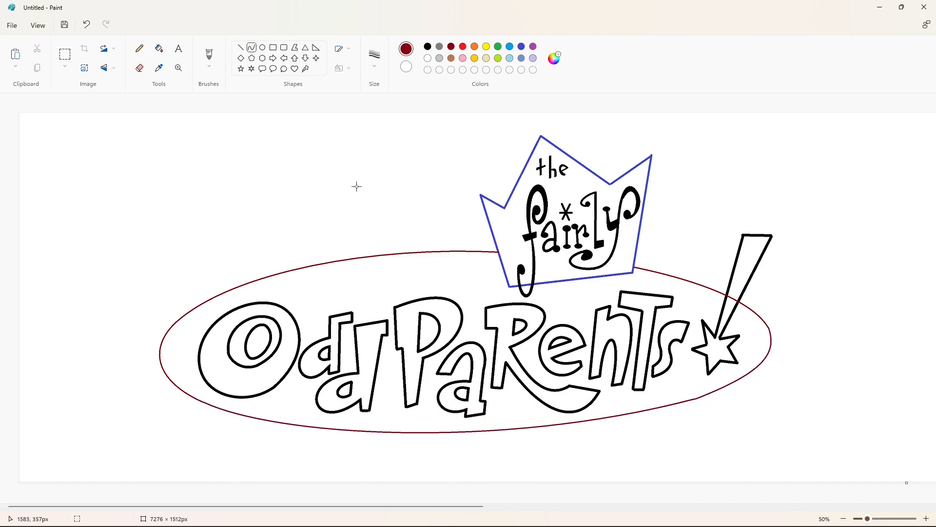
Step: Draw an indigo curve from the oval's left end downward as the start of a rim beneath it
click(521, 46)
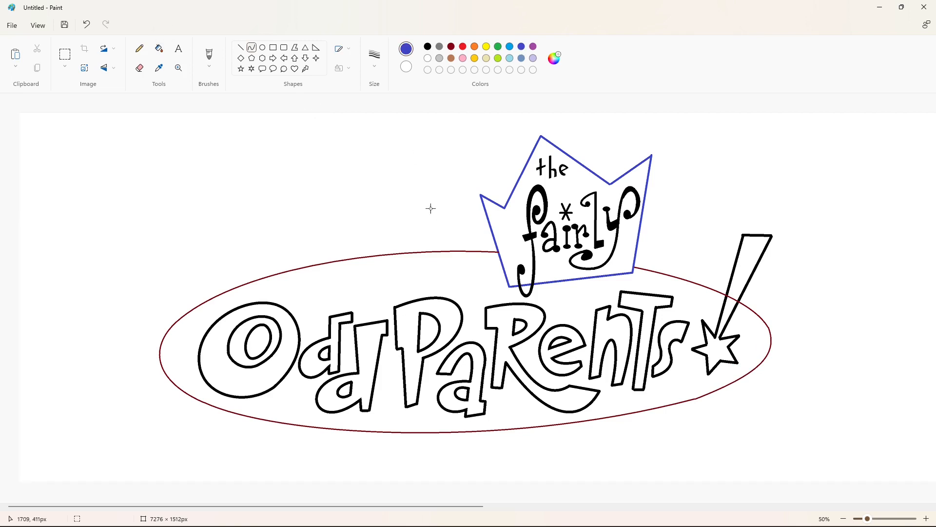
drag(161, 382, 241, 445)
drag(200, 410, 160, 393)
click(180, 424)
drag(322, 424, 331, 423)
key(ctrl+z)
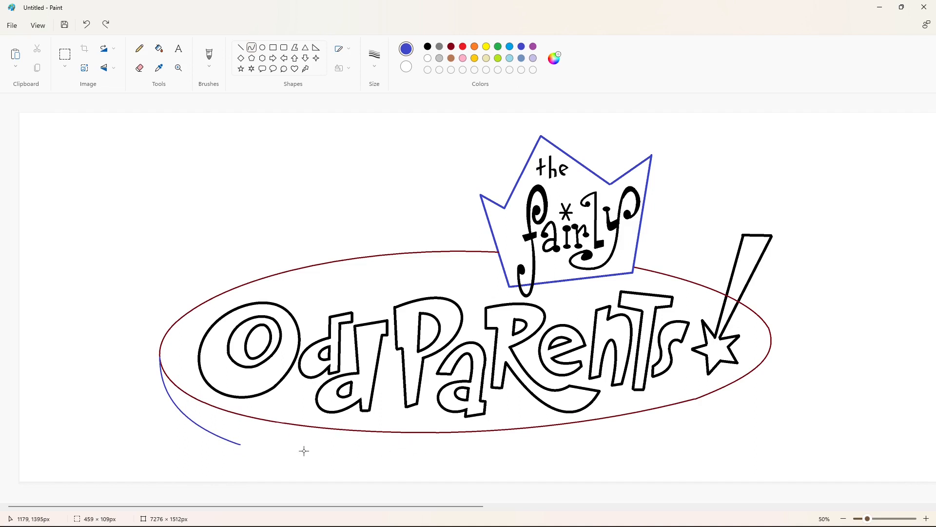
Step: Continue the indigo rim below the oval and curve it up to the oval's right end
mouse_move(241, 444)
mouse_down()
mouse_move(706, 435)
mouse_move(726, 418)
mouse_up()
drag(403, 429, 356, 467)
drag(439, 470, 565, 488)
click(777, 451)
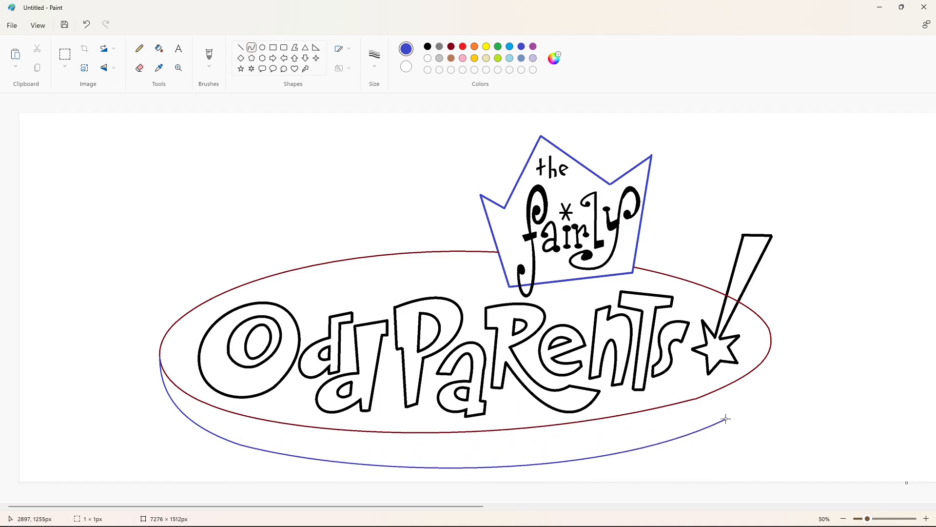
drag(726, 419, 772, 343)
mouse_move(750, 388)
mouse_down()
mouse_move(767, 393)
mouse_move(774, 367)
mouse_up()
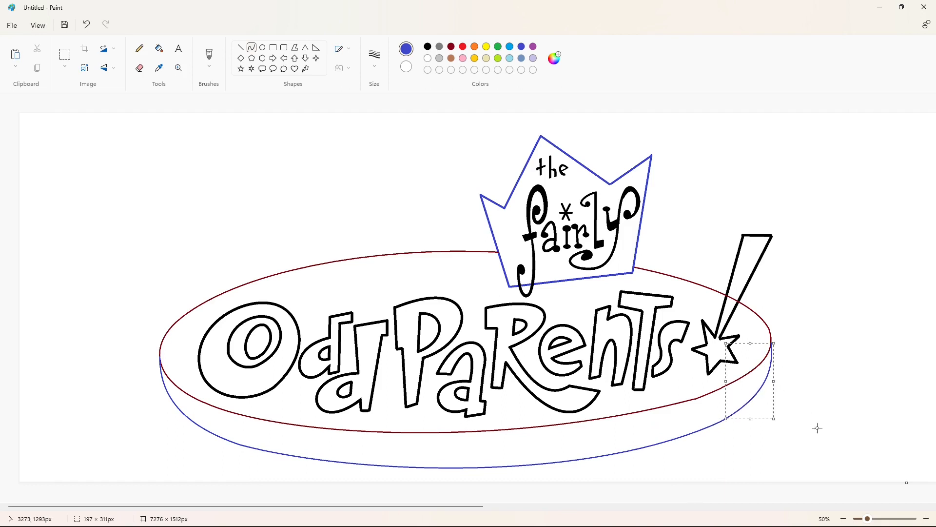
click(818, 428)
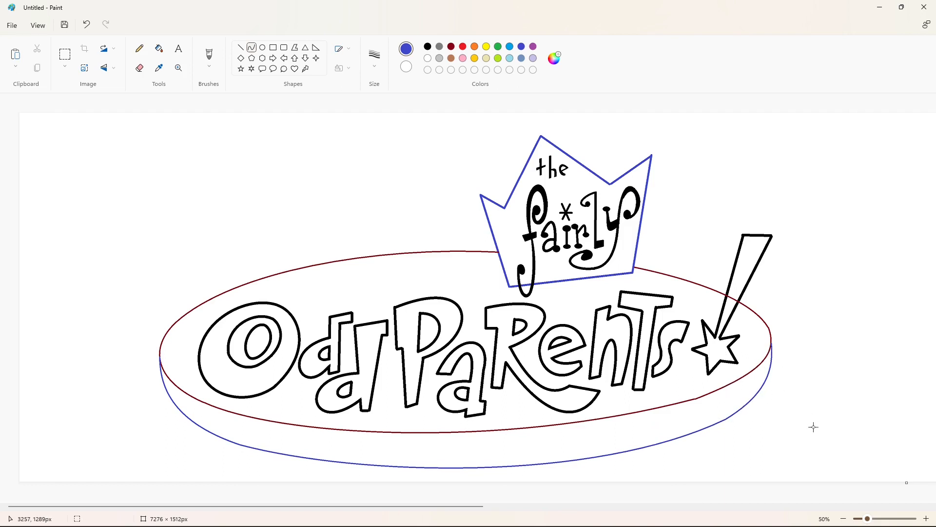
Step: Try filling the oval behind the letters with dark red and undo the fill
click(926, 518)
click(159, 48)
click(451, 46)
click(498, 179)
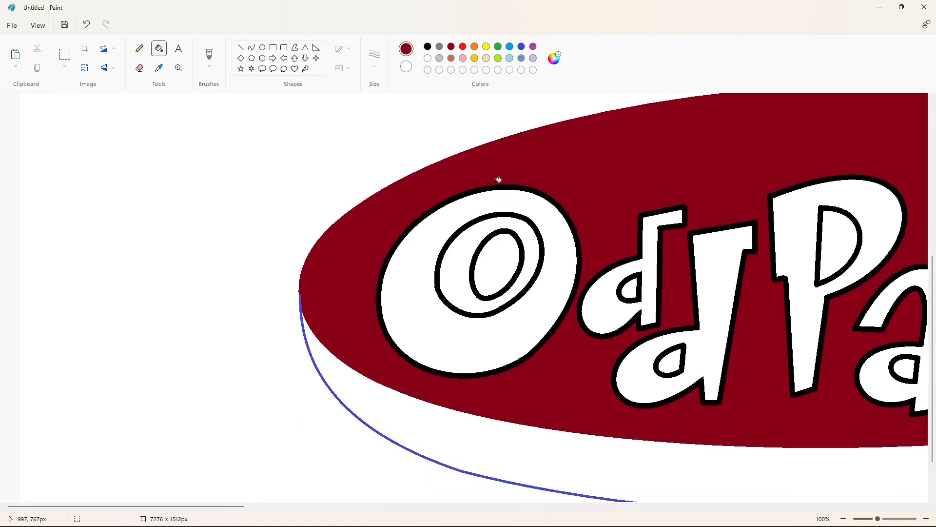
key(ctrl+z)
Step: Paste the copied lettering and nudge it until it sits exactly over the existing letters
key(ctrl+v)
drag(385, 414, 475, 263)
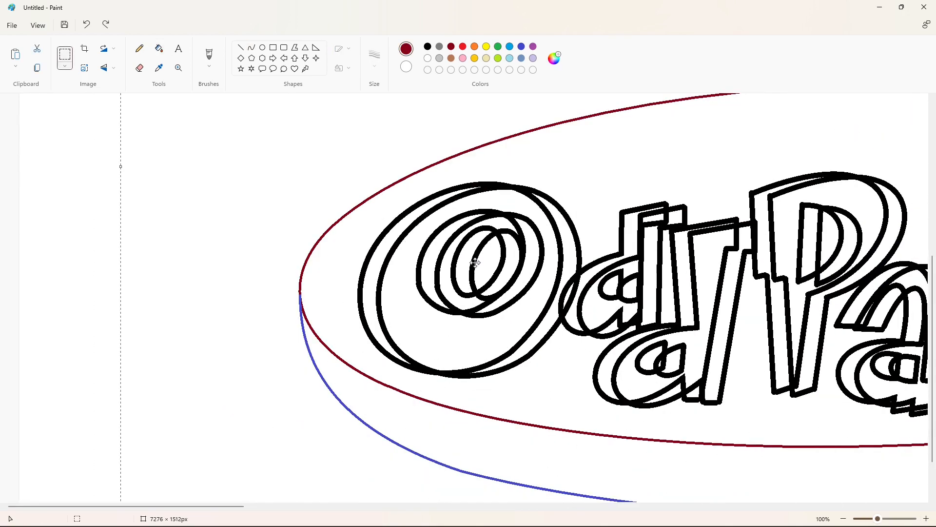
key(Down)
key(Down)
key(Down)
key(Down)
key(Down)
key(Down)
key(Right)
key(Right)
key(Right)
key(Right)
key(Right)
key(Right)
key(Right)
key(Right)
key(Right)
key(Right)
key(Right)
key(Right)
key(Right)
key(Right)
key(Right)
key(Right)
key(Right)
key(Right)
key(Right)
key(Right)
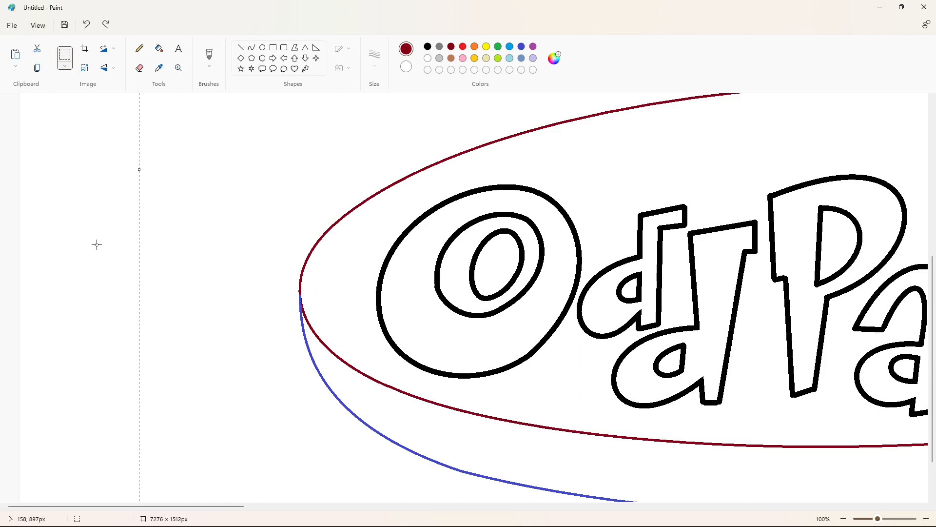
click(78, 231)
Step: Patch the oval's left end with a short dark red line, and fill the oval dark red and its rim indigo
click(241, 47)
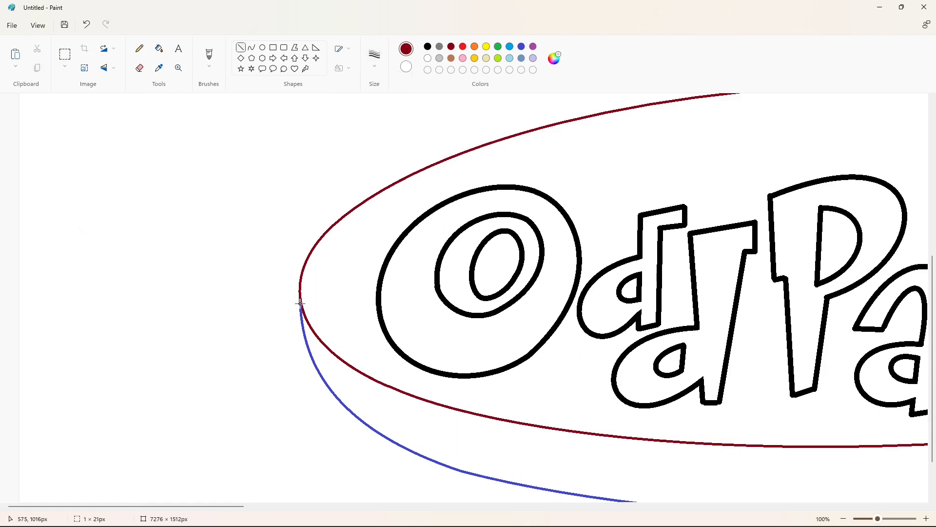
click(159, 48)
click(374, 199)
click(521, 47)
click(369, 388)
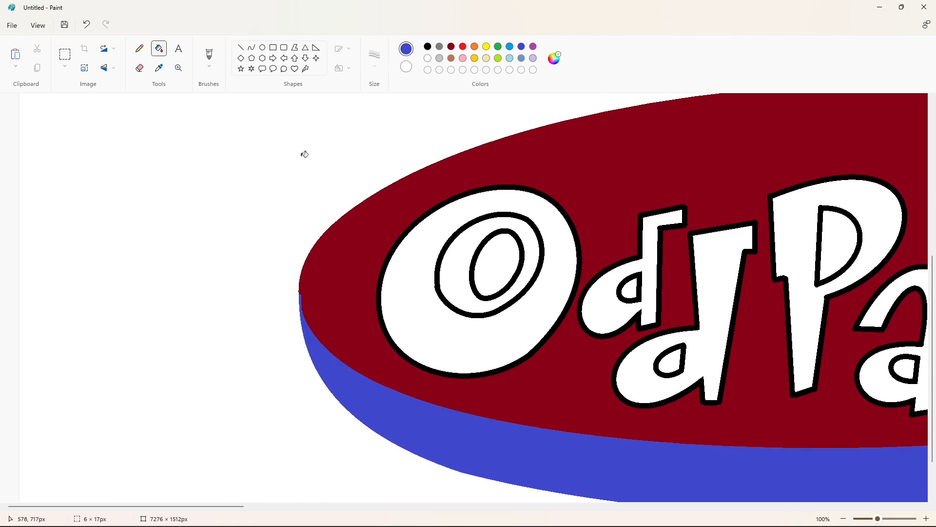
Step: Touch up the junction at the oval's left end with short indigo and dark red lines
click(241, 47)
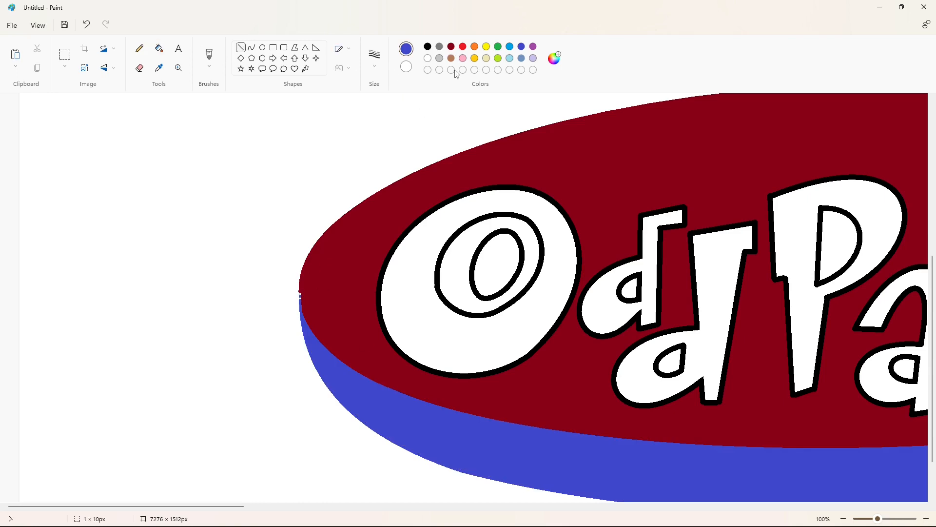
click(451, 46)
drag(300, 302, 301, 309)
click(338, 303)
Step: Fill the dark red line crossing the exclamation mark's bar white
drag(235, 507, 503, 507)
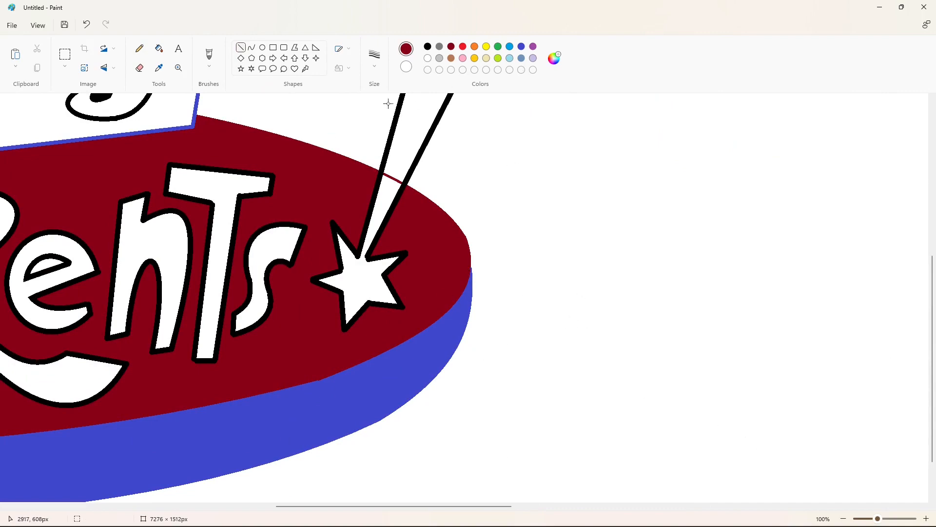
click(427, 58)
click(159, 48)
click(394, 178)
drag(486, 507, 231, 507)
scroll(442, 458, up, 5)
scroll(448, 457, down, 2)
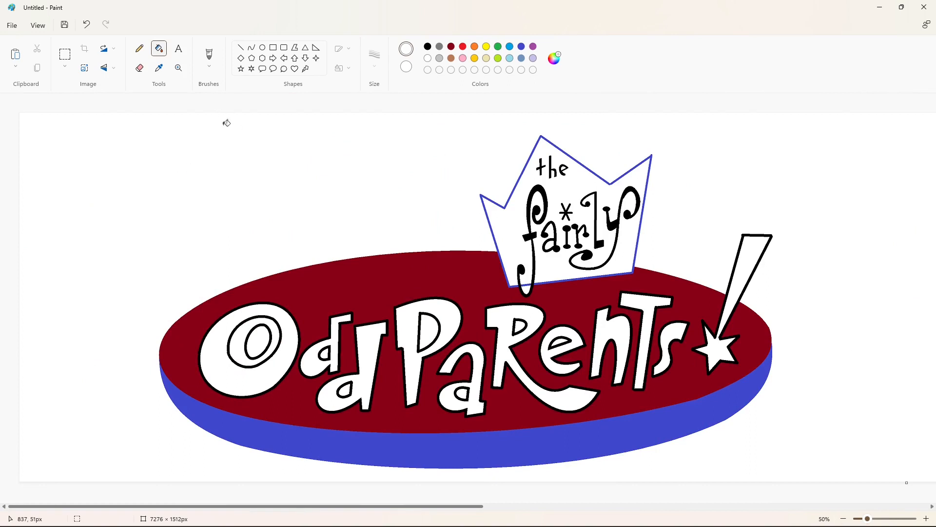
Step: Add a custom orange to the palette, based on gold
click(475, 59)
click(555, 58)
click(416, 285)
click(397, 387)
click(533, 59)
click(554, 58)
click(426, 222)
click(606, 123)
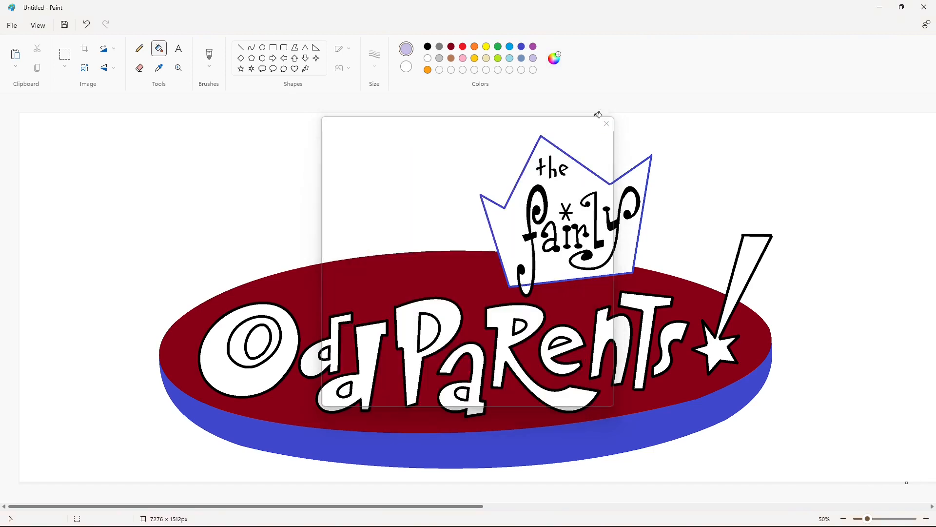
click(522, 46)
click(554, 58)
drag(416, 192, 423, 189)
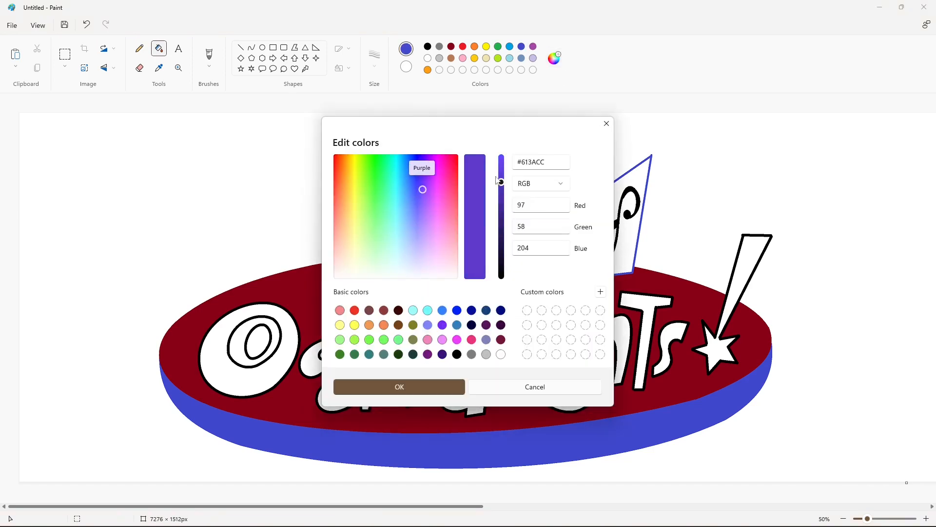
click(606, 123)
Step: Add a custom light blue-violet to the palette and make indigo the active colour again
click(555, 58)
click(413, 216)
click(416, 384)
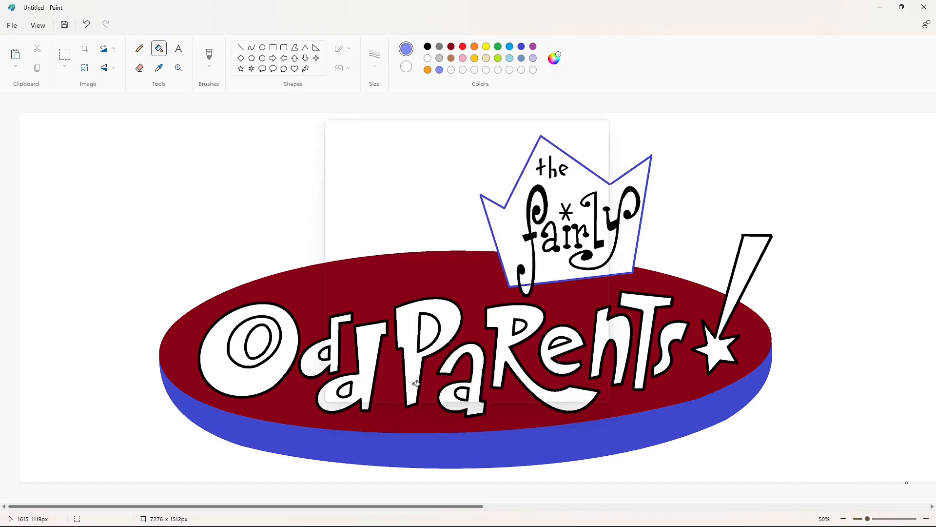
click(521, 47)
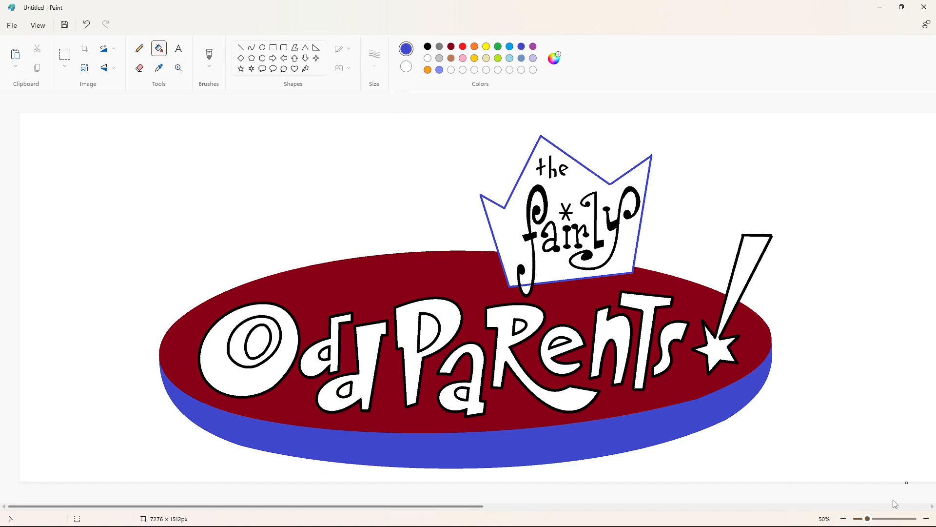
Step: Fill the crown's outline with the custom orange and its interior with gold
click(427, 70)
click(530, 281)
click(475, 59)
click(566, 191)
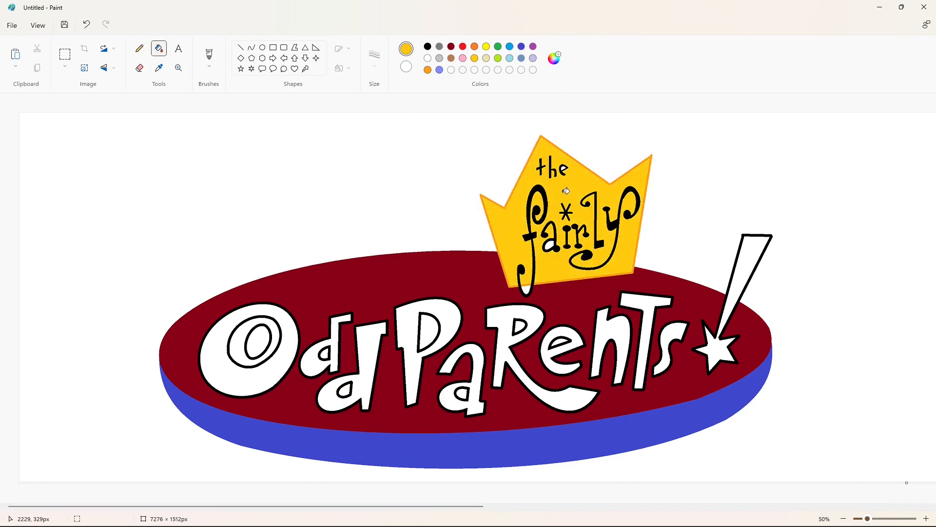
click(584, 179)
click(925, 518)
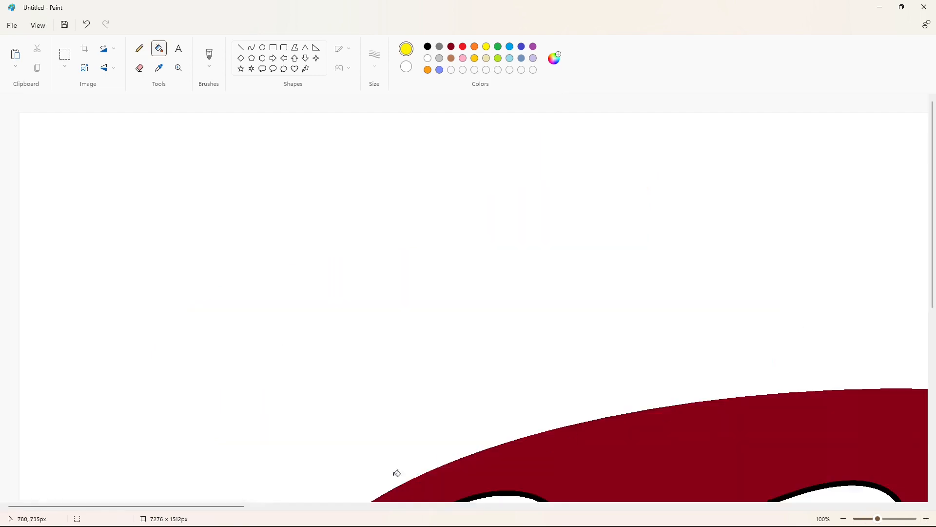
Step: Fill both "d"s, the "P" and the "O" with its innermost oval yellow in the word "OddParents"
drag(195, 506, 391, 506)
scroll(751, 439, down, 4)
click(844, 518)
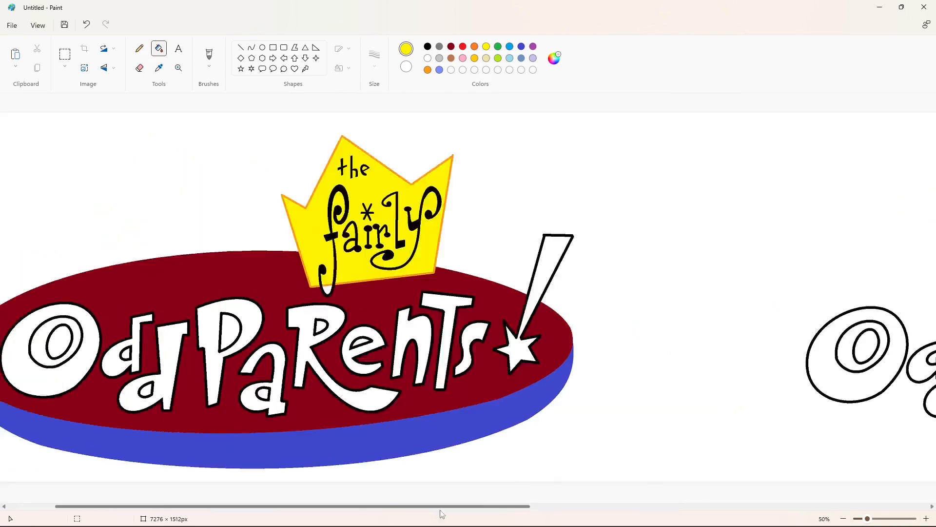
click(225, 374)
click(260, 341)
click(316, 349)
click(364, 367)
click(411, 332)
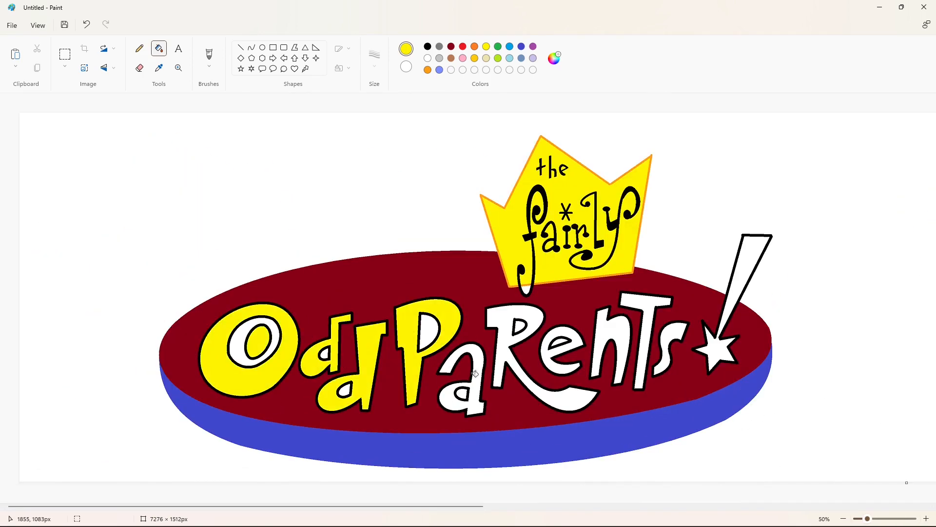
Step: Fill the remaining letters "arents" and the exclamation mark yellow
click(476, 373)
click(507, 321)
click(549, 344)
click(616, 331)
click(651, 304)
click(669, 330)
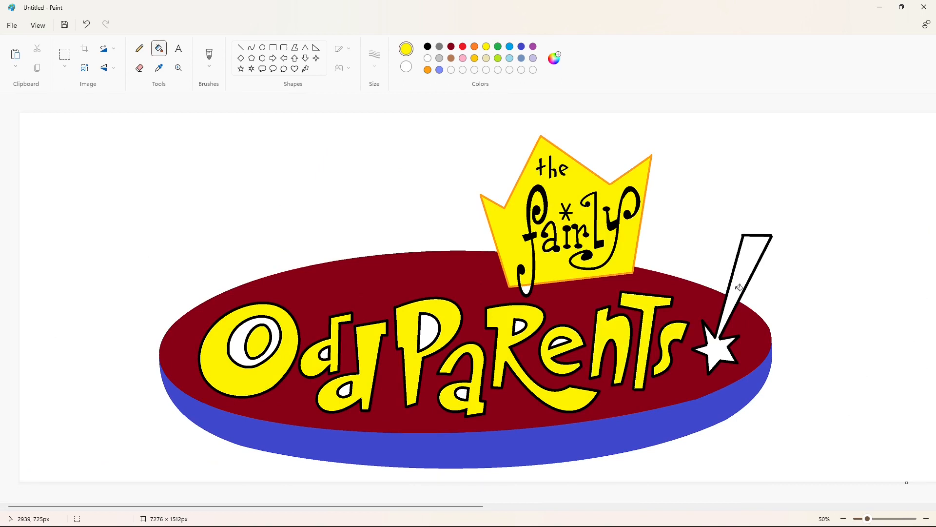
click(737, 288)
Step: Fill the large oval and the openings inside the letters with the custom light blue-violet
click(431, 258)
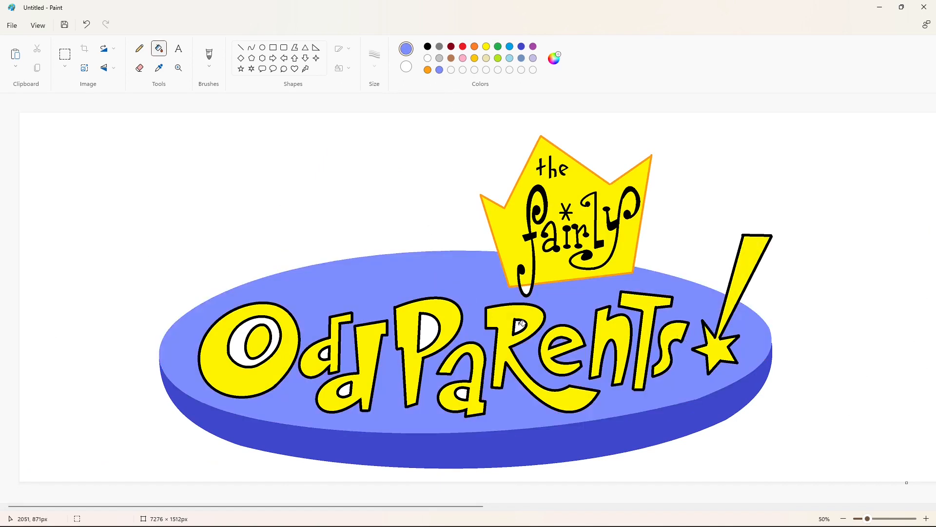
click(430, 326)
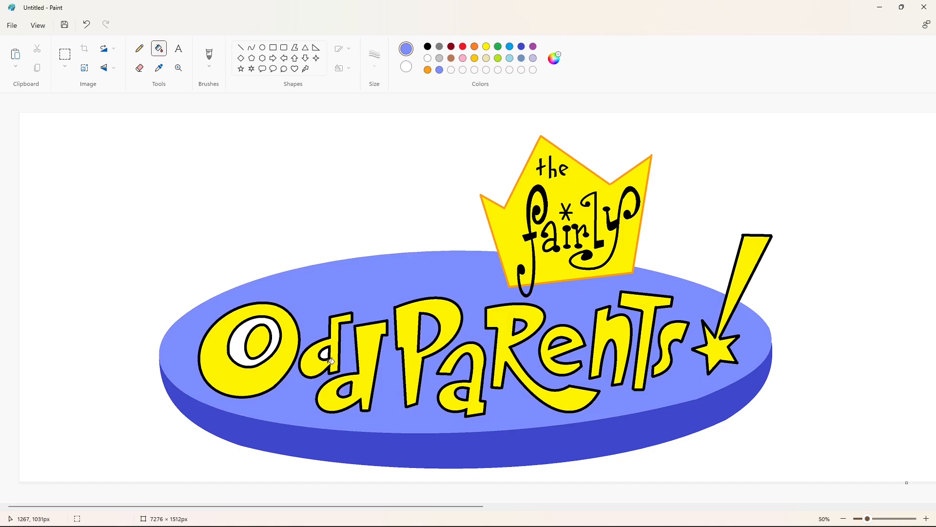
click(281, 328)
Step: Add a slightly darker custom indigo to the palette and fill the oval's rim with it
click(521, 46)
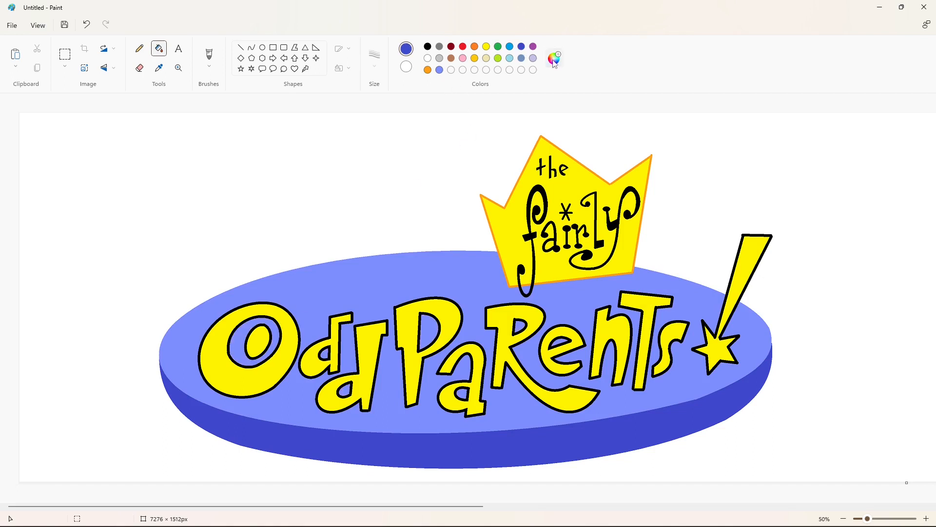
click(554, 58)
click(502, 189)
click(436, 387)
Step: Add the text "nickelodeon" in the New LiteBulb font above the oval, beside the crown
click(179, 48)
click(379, 110)
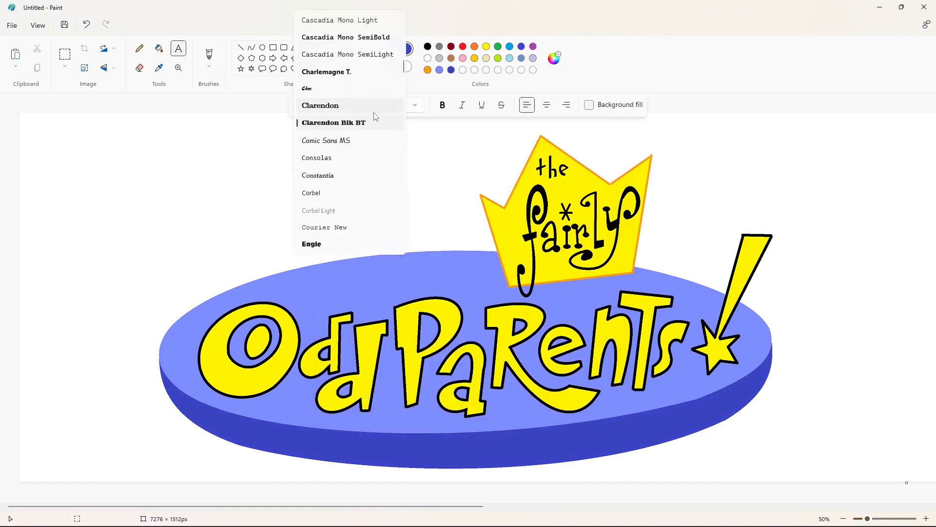
scroll(359, 183, down, 10)
scroll(360, 182, down, 12)
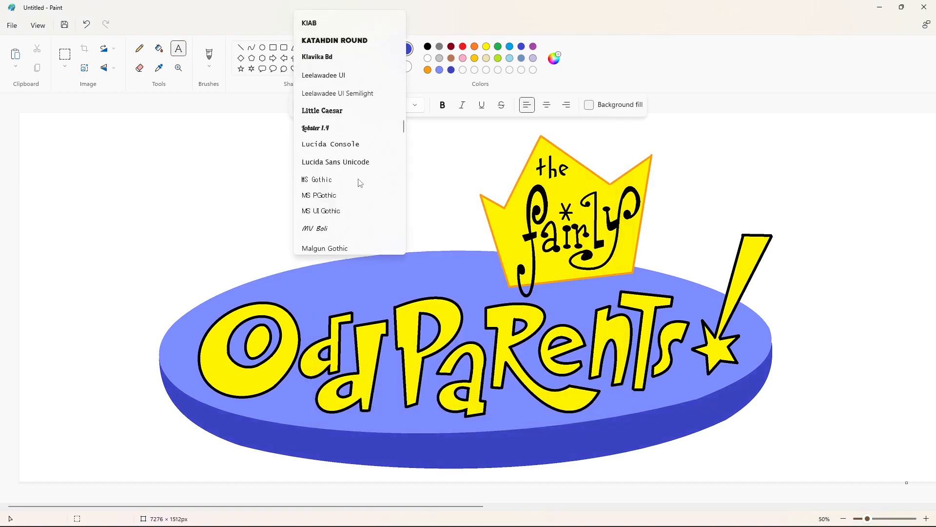
click(358, 184)
click(167, 231)
text(nickelodeon)
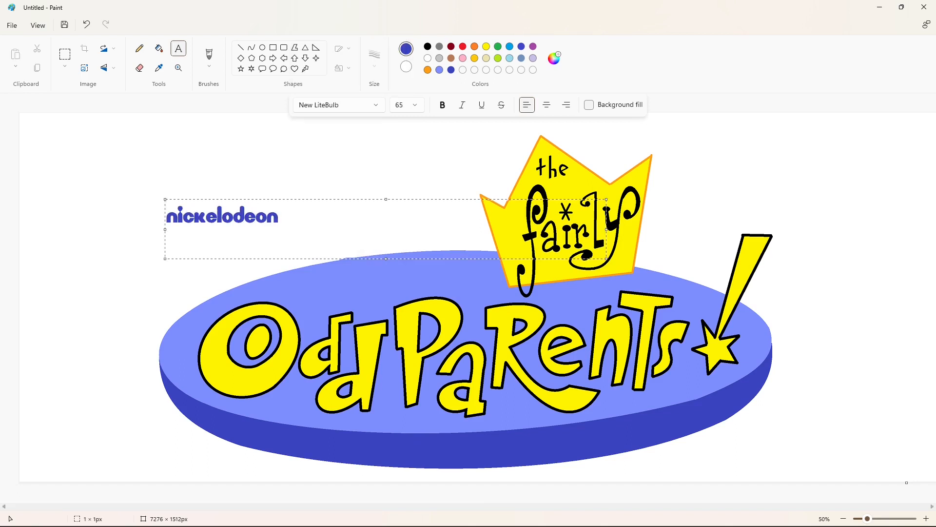
Step: Recolour the "nickelodeon" text orange and set its font size to 170
key(ctrl+a)
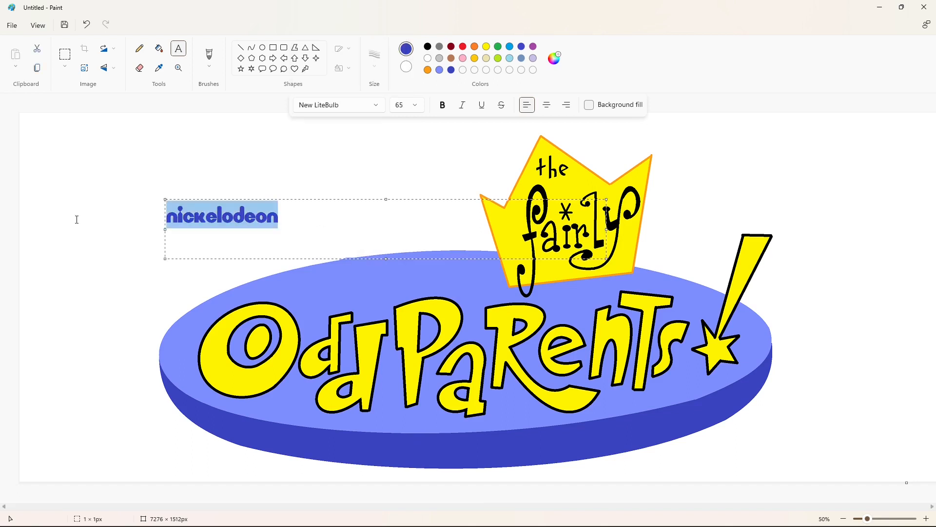
click(475, 48)
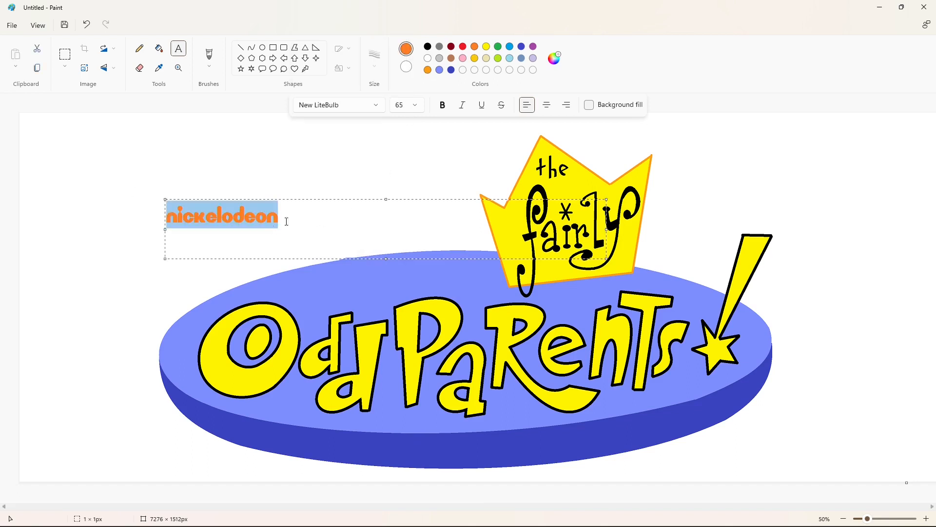
click(420, 107)
text(150)
key(Return)
text(170)
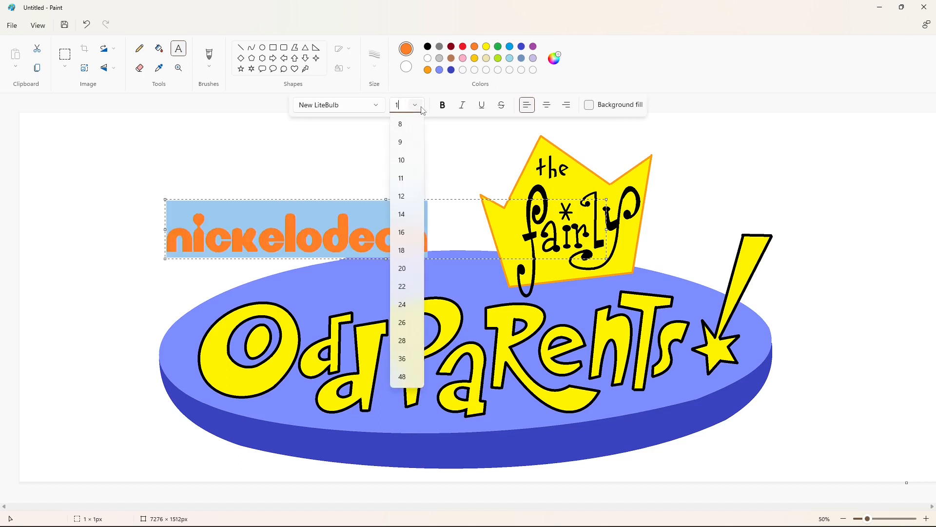
key(Return)
Step: Enlarge the "nickelodeon" text box, set the font size to 180 and place the text on the canvas
drag(607, 199, 695, 177)
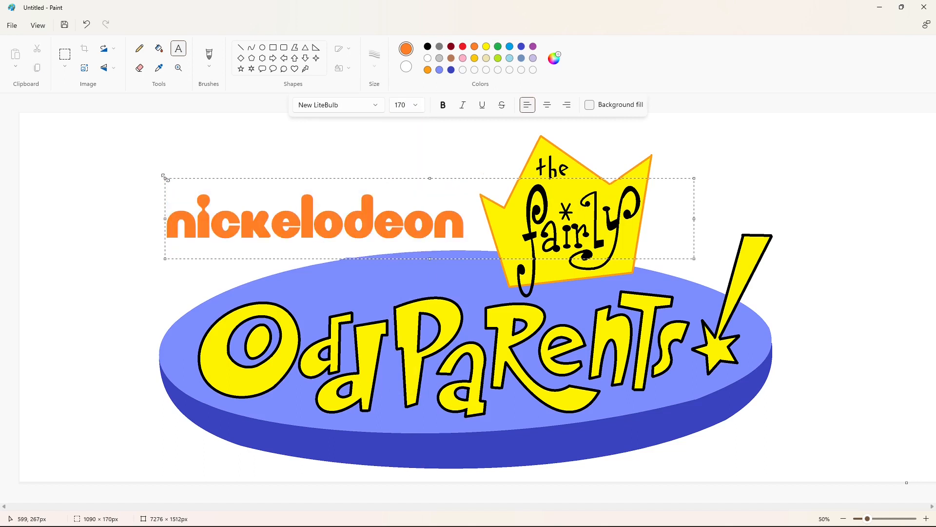
drag(166, 178, 156, 179)
key(ctrl+a)
click(414, 107)
text(180)
key(Return)
click(99, 178)
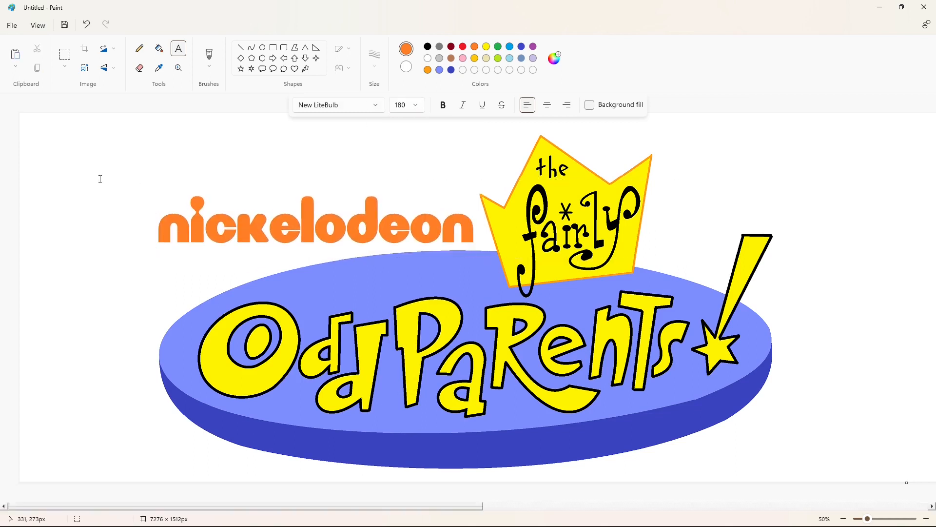
Step: Add a lighter custom blue-violet to the palette, based on the existing custom blue-violet
click(440, 70)
click(554, 58)
drag(412, 219, 413, 226)
click(429, 385)
Step: Fill the large oval and the openings inside the letters with the lighter custom blue-violet
click(159, 49)
click(246, 334)
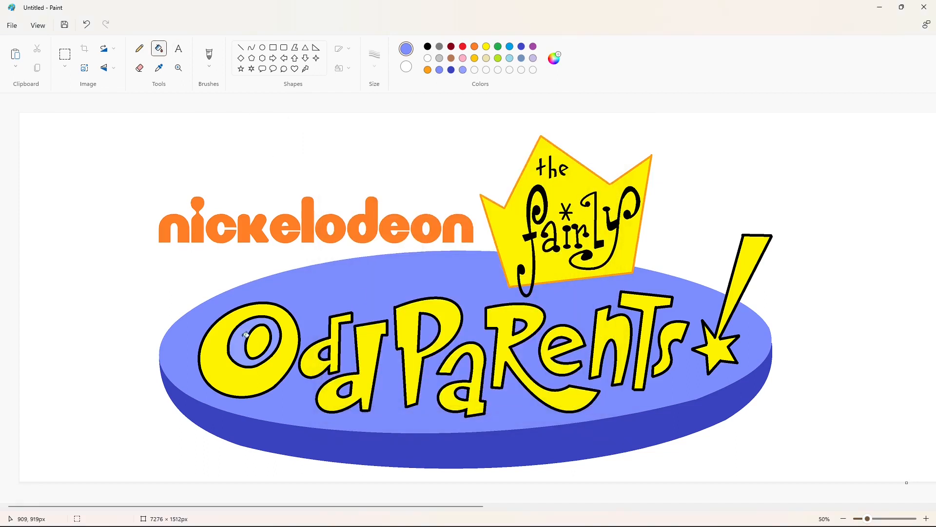
click(430, 329)
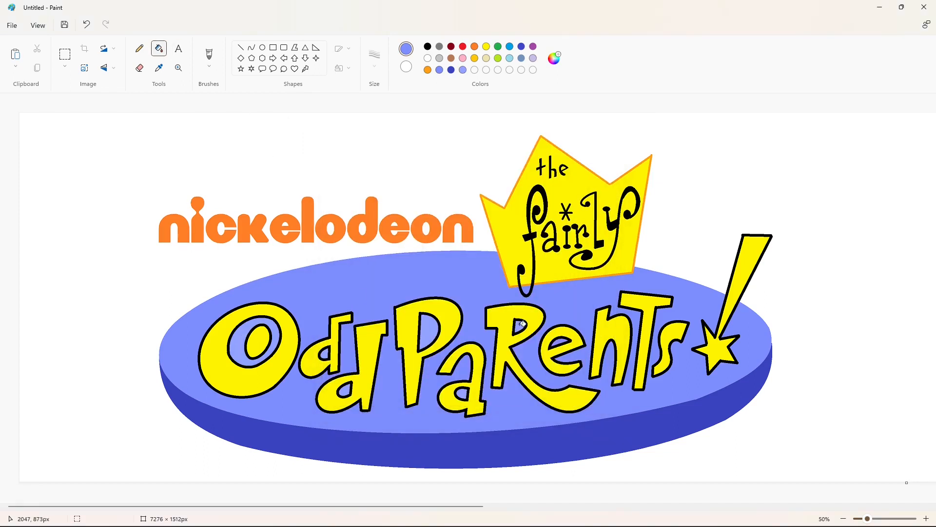
click(550, 301)
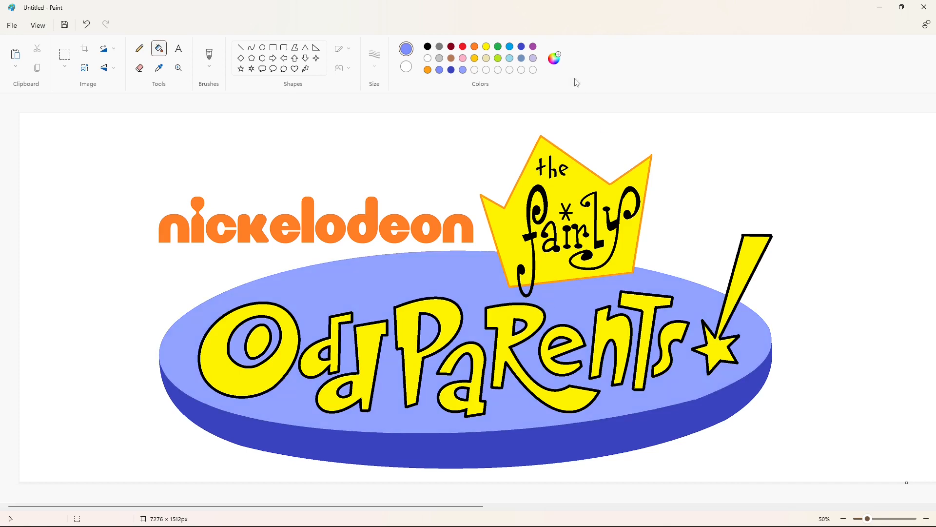
Step: Fill the letters of "the" on the crown with the custom dark indigo
click(451, 69)
click(926, 518)
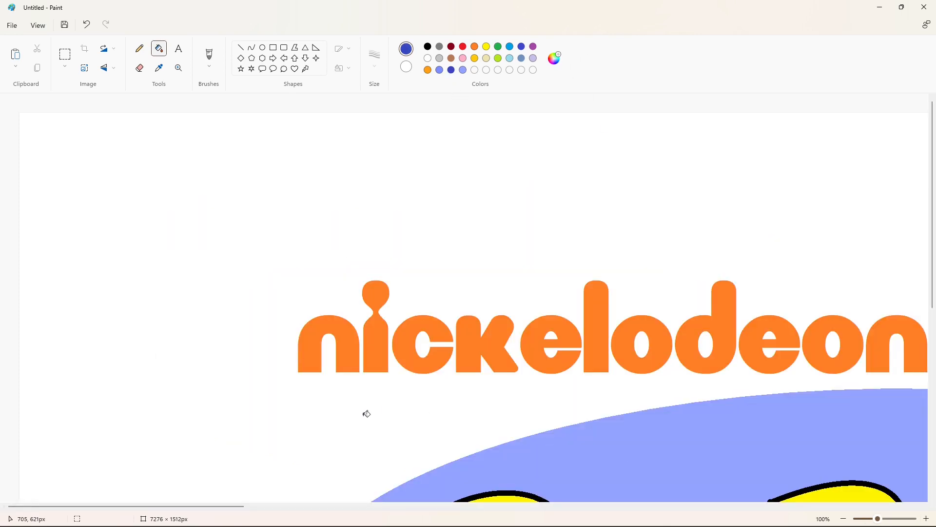
scroll(253, 495, right, 10)
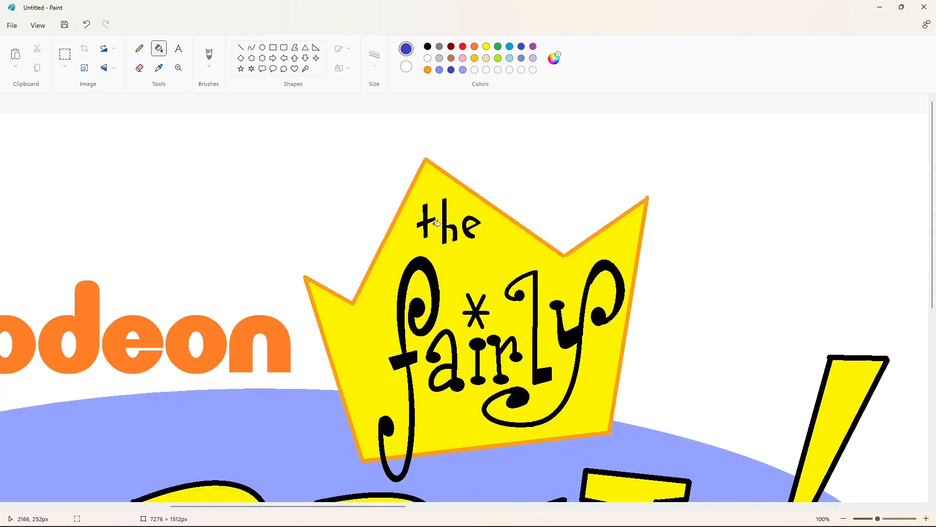
click(428, 219)
click(445, 225)
click(469, 229)
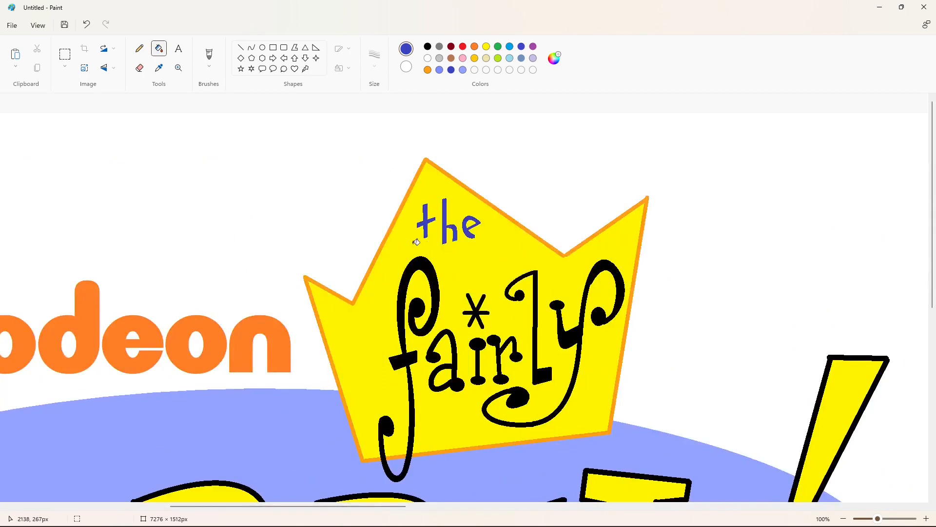
Step: Fill the letters of "fairly" and the star-shaped dot with the custom dark indigo
click(429, 279)
click(455, 336)
click(471, 316)
click(478, 361)
click(497, 343)
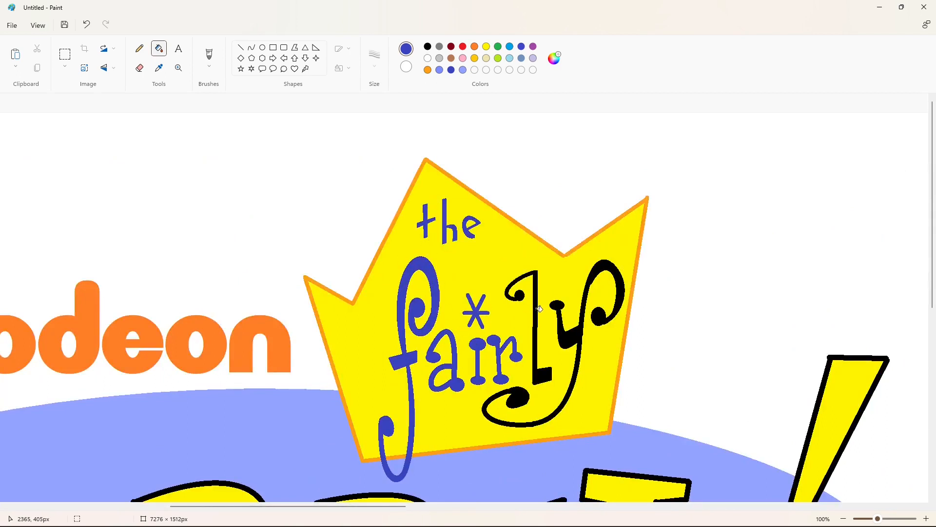
click(539, 309)
click(572, 337)
Step: Add the custom dark purple #582F85 to the palette, based on the purple swatch
drag(877, 518, 868, 517)
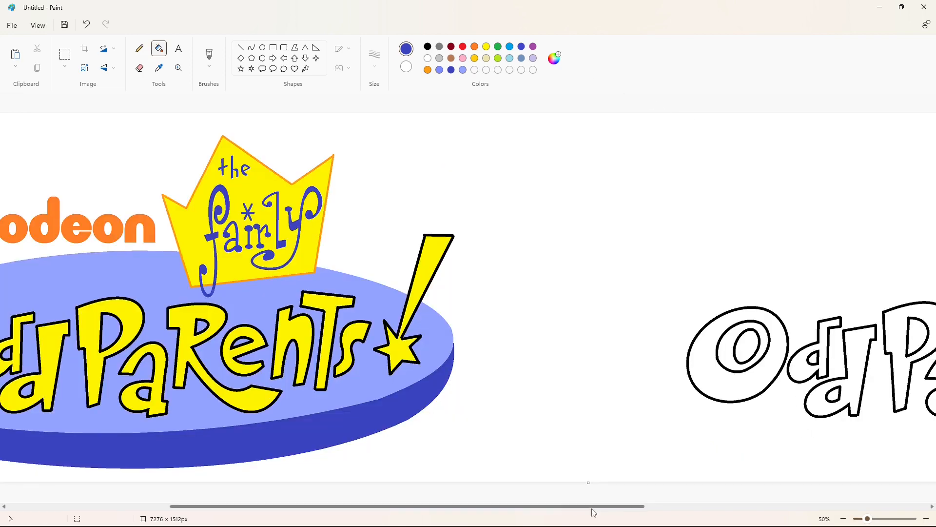
drag(594, 512, 288, 512)
click(533, 46)
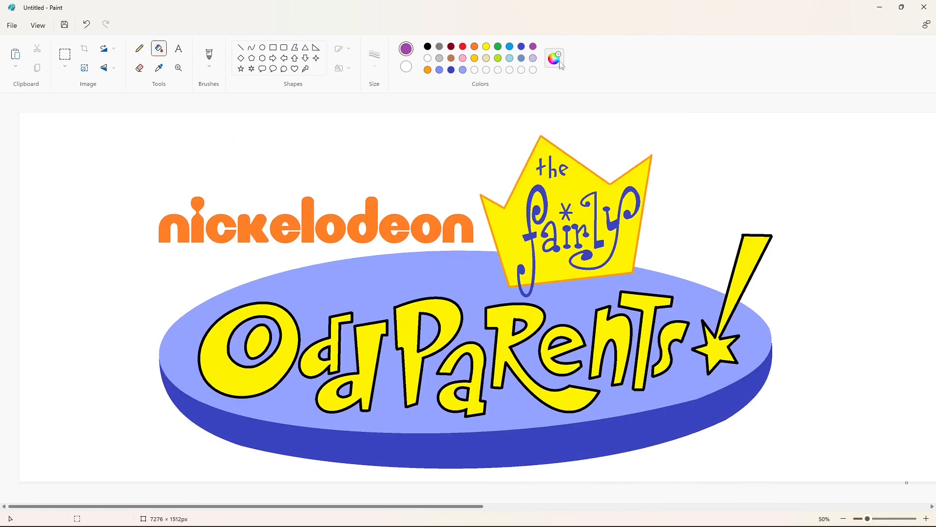
click(554, 58)
click(503, 219)
drag(438, 209, 426, 198)
click(502, 214)
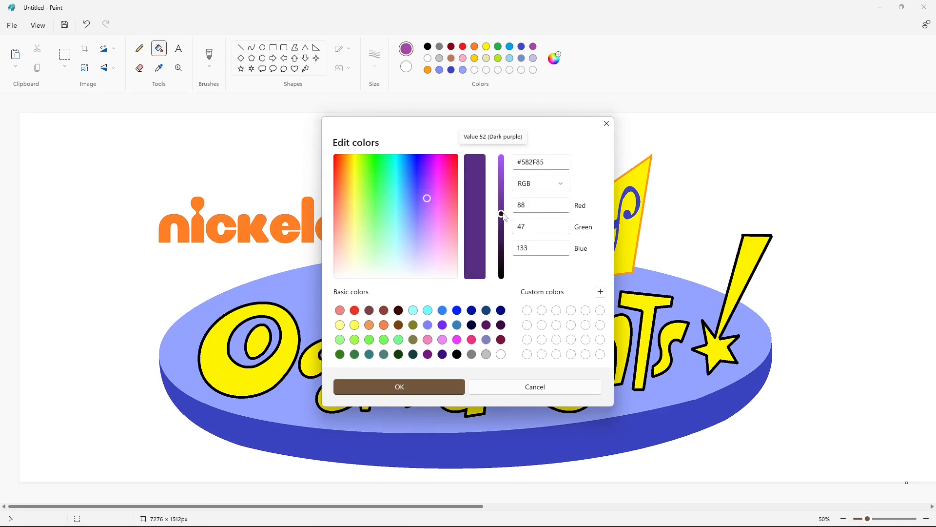
click(459, 385)
Step: Fill the "the fairly" lettering on the crown with the custom dark purple
click(561, 169)
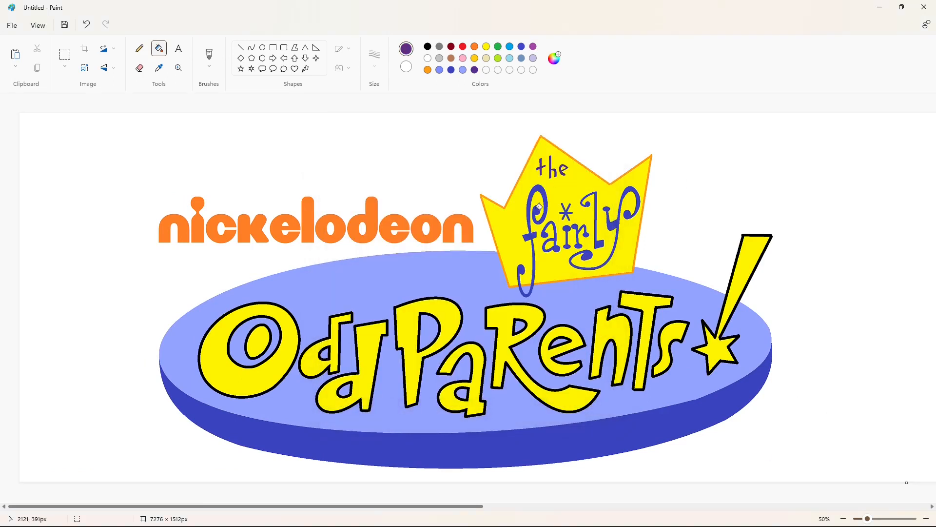
click(539, 210)
click(553, 241)
click(570, 234)
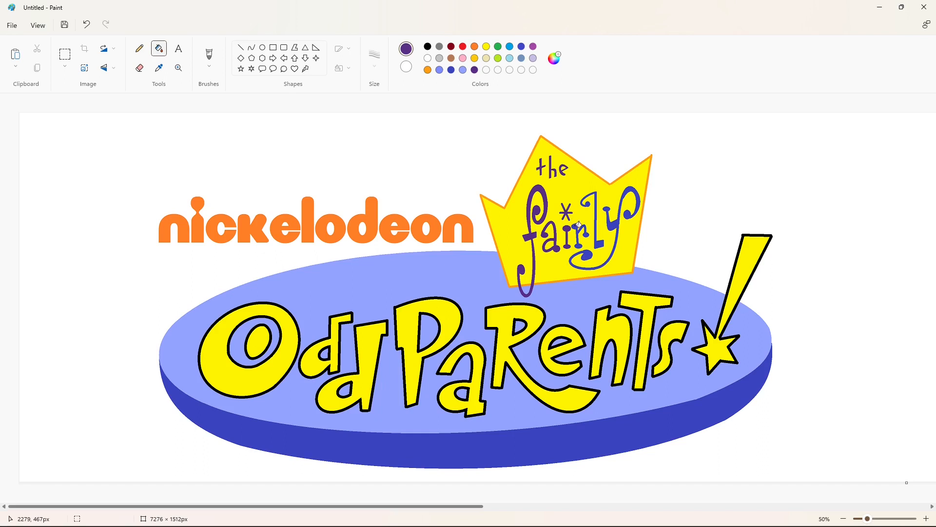
click(580, 227)
click(601, 220)
click(615, 222)
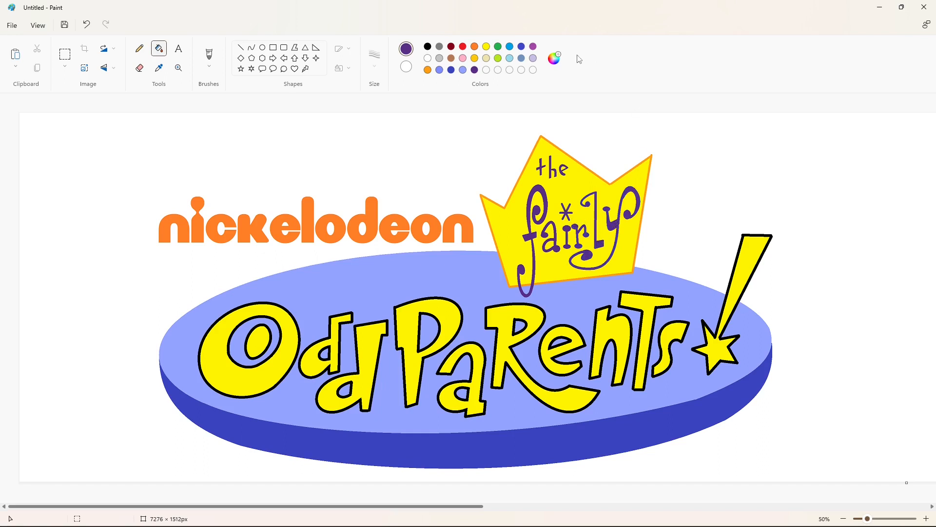